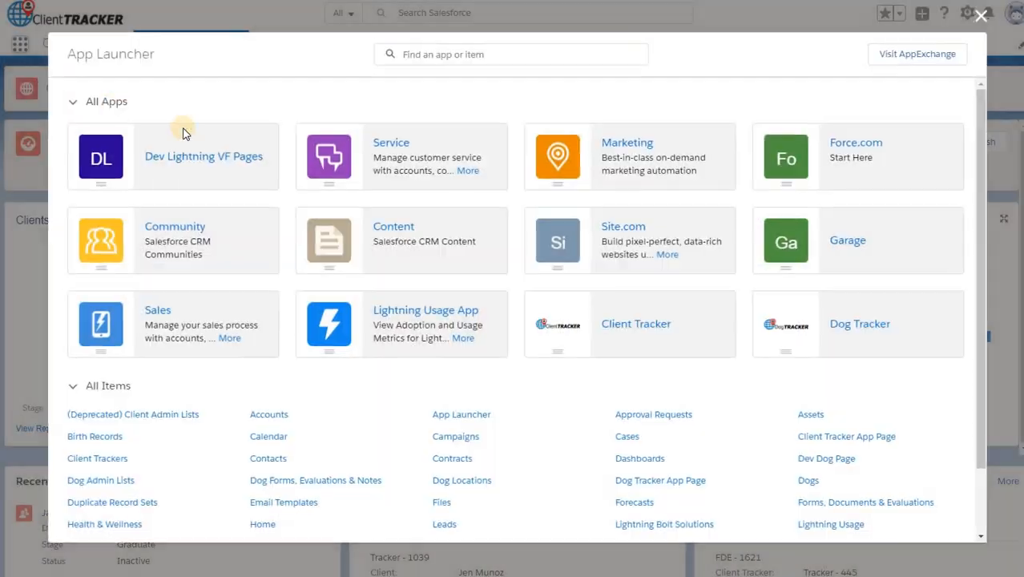
Open the Client Tracker app and start a new contact with the Client record type.
{"action": "left_click", "coordinate": [652, 321]}
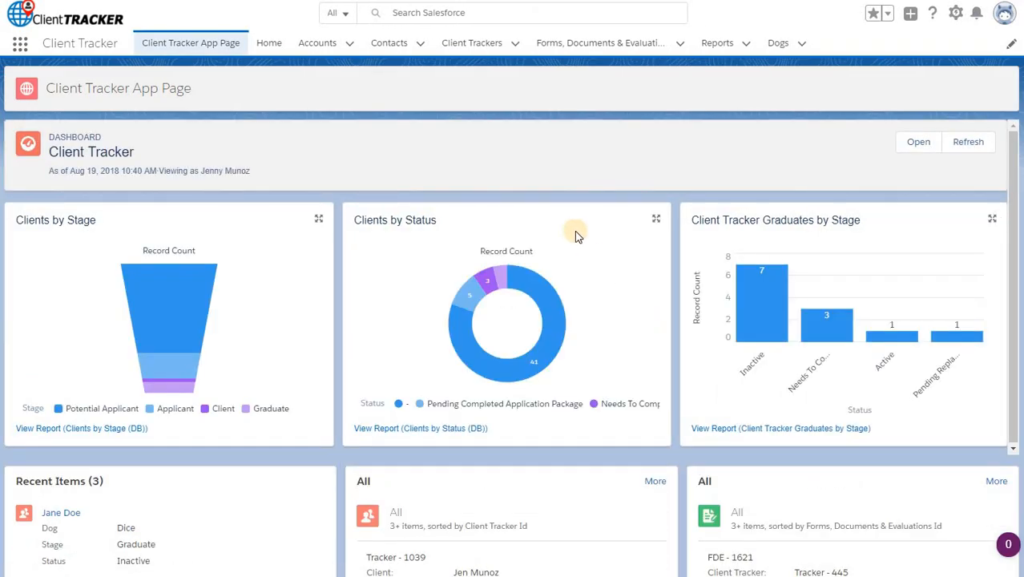
{"action": "left_click", "coordinate": [419, 44]}
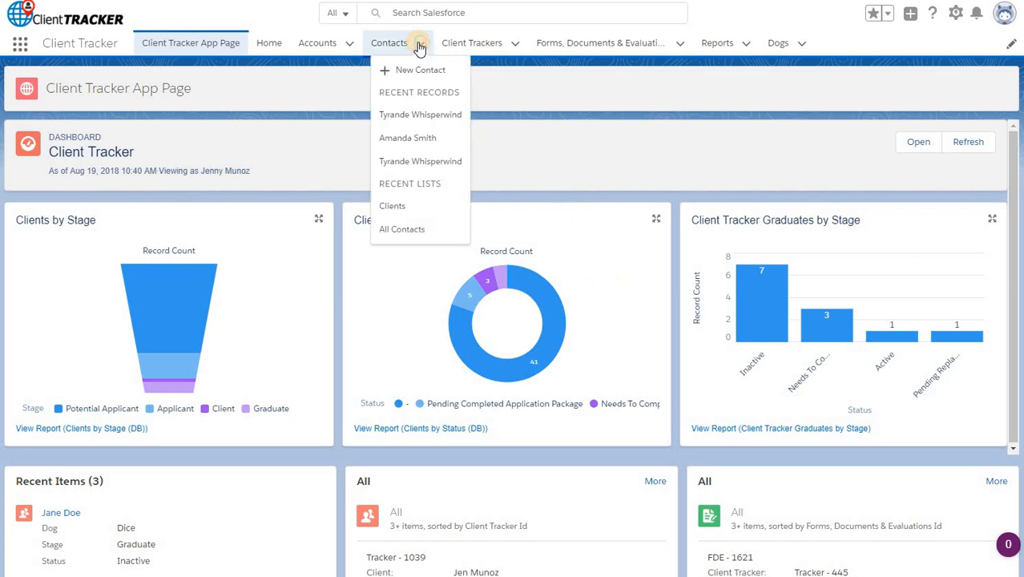
{"action": "left_click", "coordinate": [418, 71]}
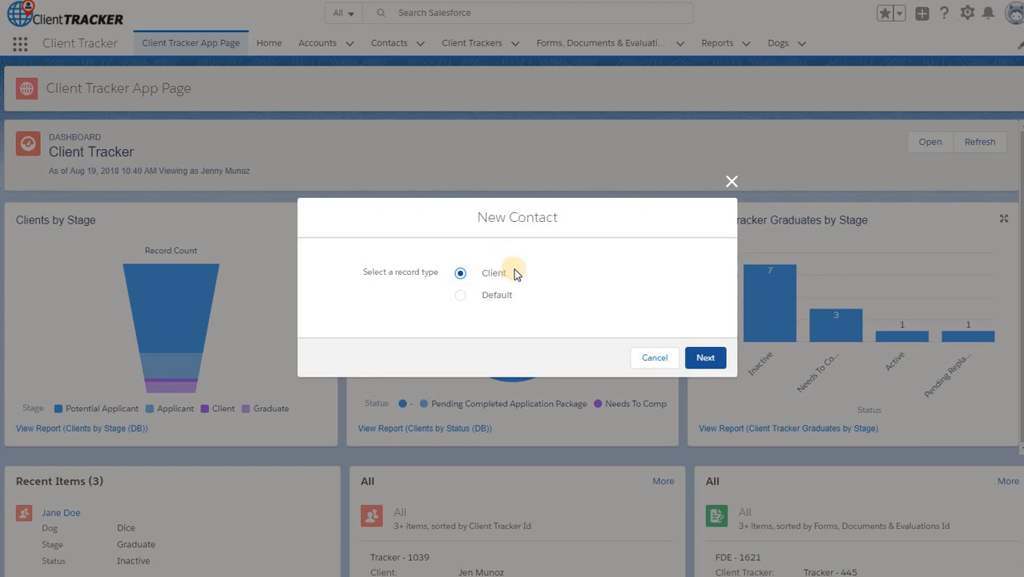
{"action": "left_click", "coordinate": [706, 357]}
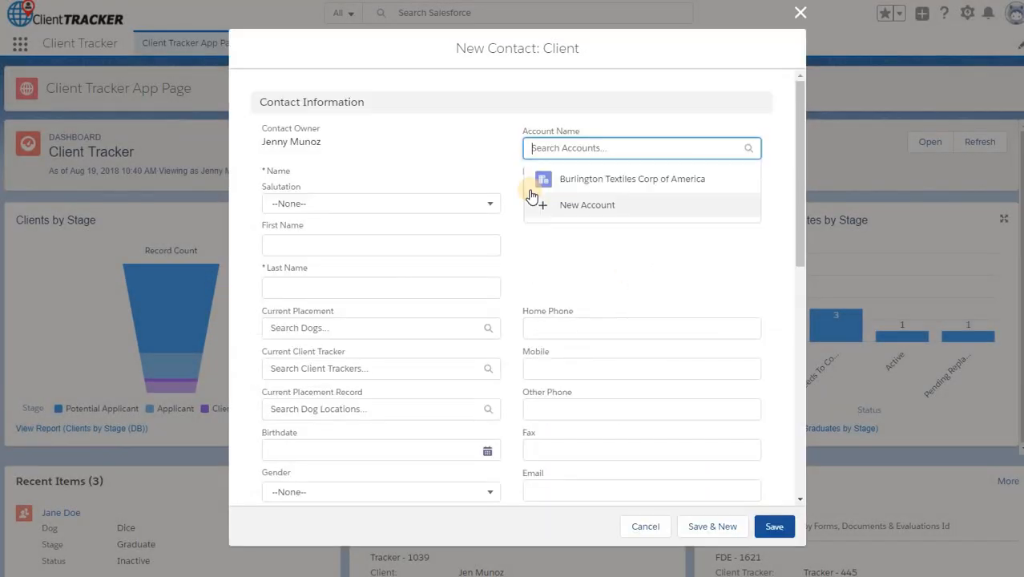
{"action": "left_click", "coordinate": [449, 164]}
Enter the new contact's first name, last name and home phone number.
{"action": "left_click", "coordinate": [385, 242]}
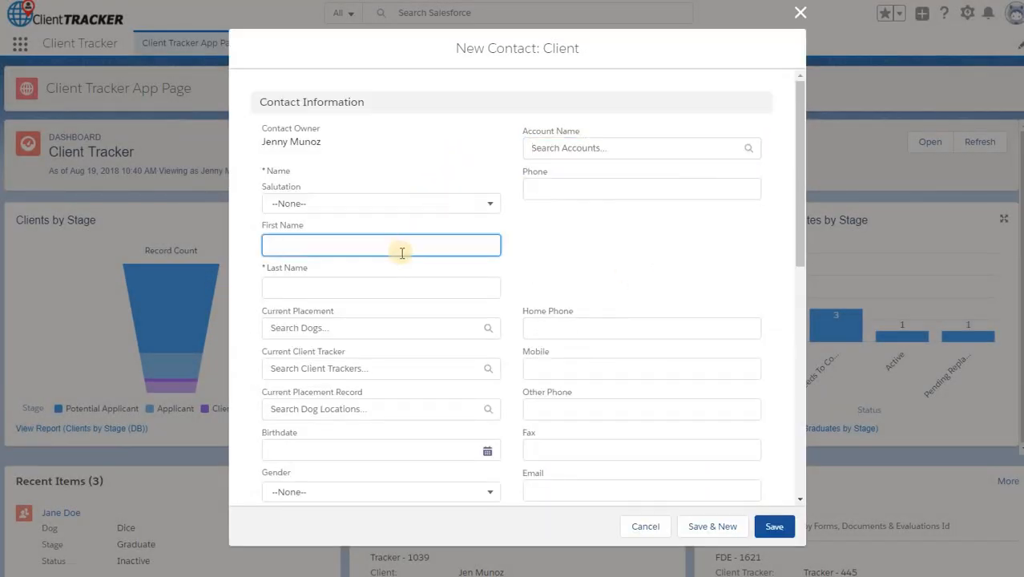
{"action": "type", "text": "Tyrande"}
{"action": "key", "text": "Tab"}
{"action": "type", "text": "Whispe"}
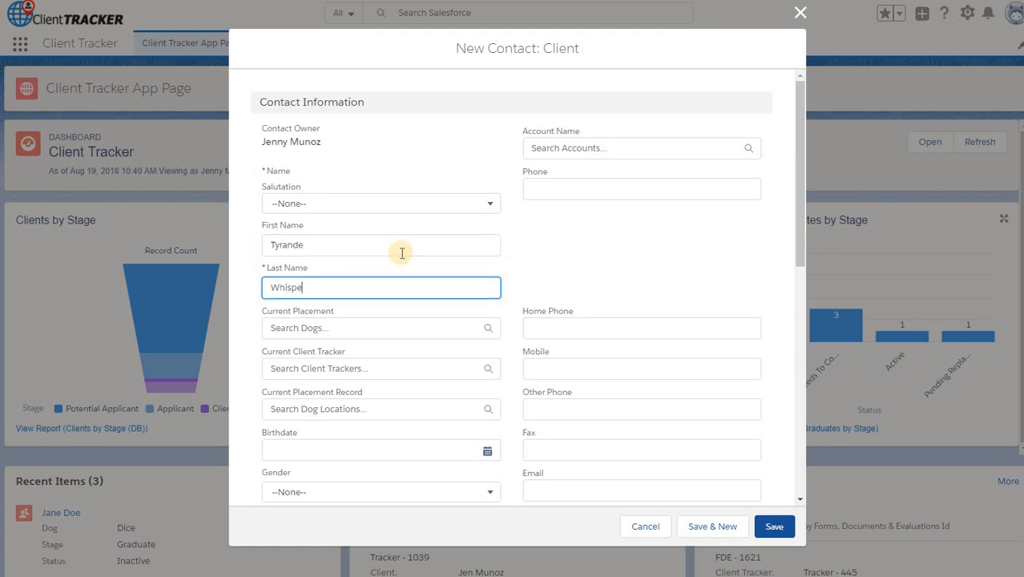
{"action": "type", "text": "rwind"}
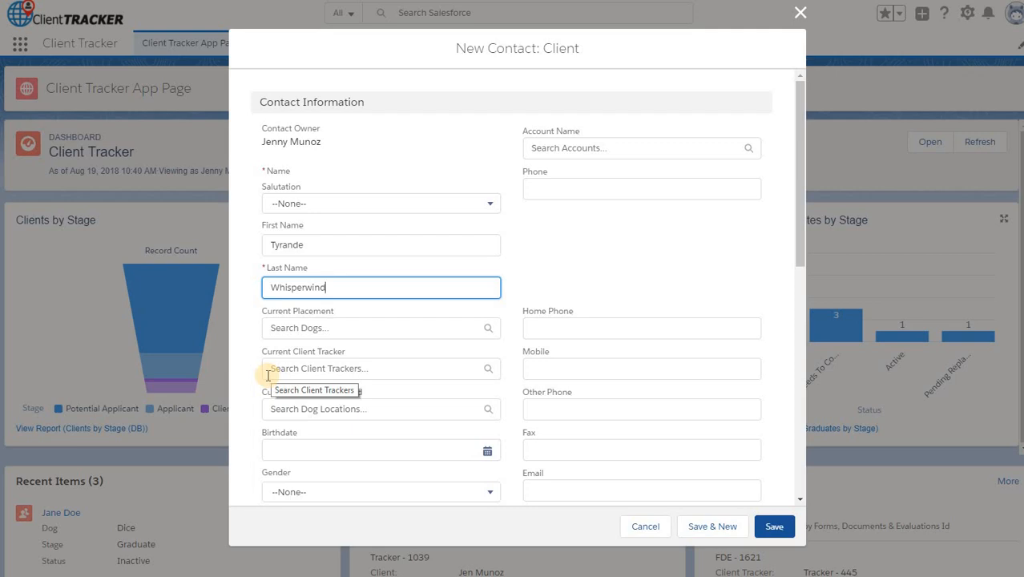
{"action": "left_click", "coordinate": [542, 330]}
{"action": "type", "text": "1234567891"}
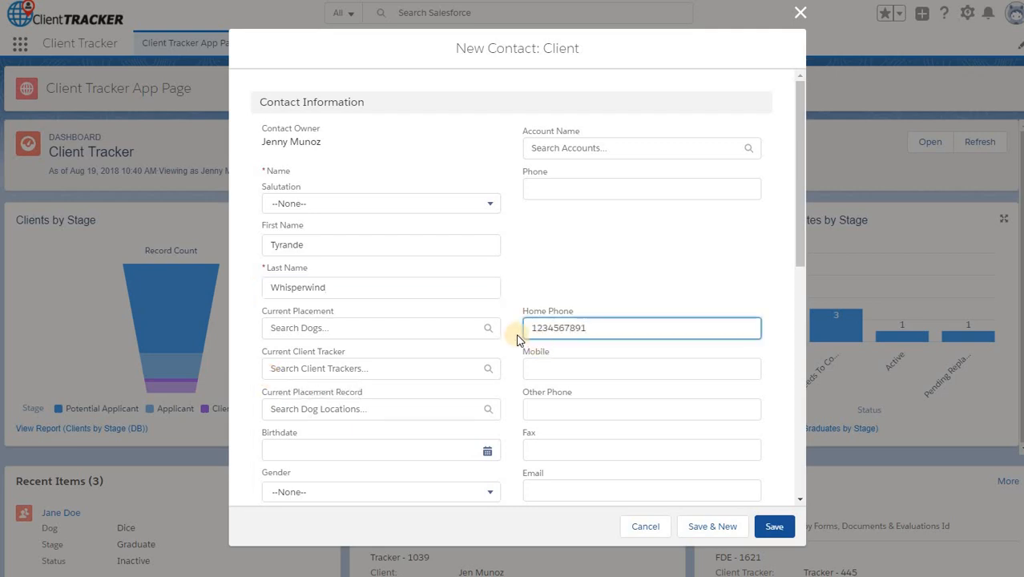
Fill in the contact's mailing street, city, state, postal code and country, and save the contact.
{"action": "scroll", "coordinate": [515, 333], "scroll_direction": "down", "scroll_amount": 3}
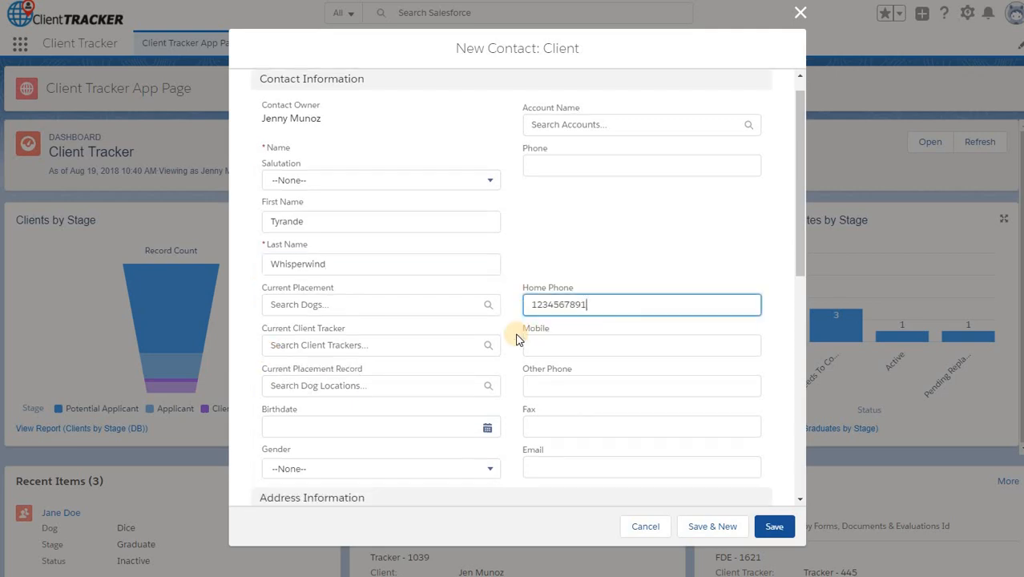
{"action": "scroll", "coordinate": [510, 333], "scroll_direction": "down", "scroll_amount": 2}
{"action": "left_click", "coordinate": [420, 270]}
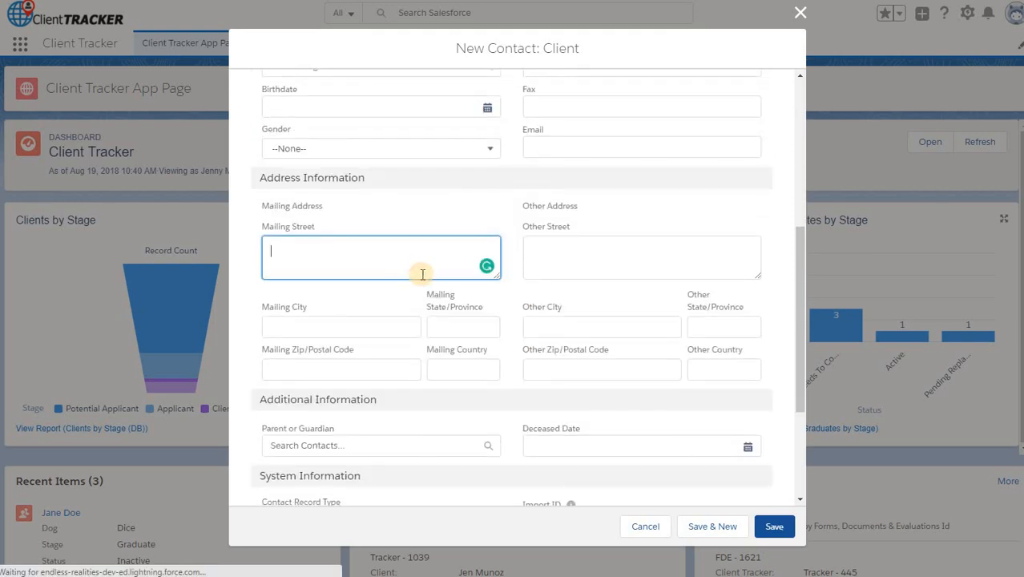
{"action": "type", "text": "123 AB"}
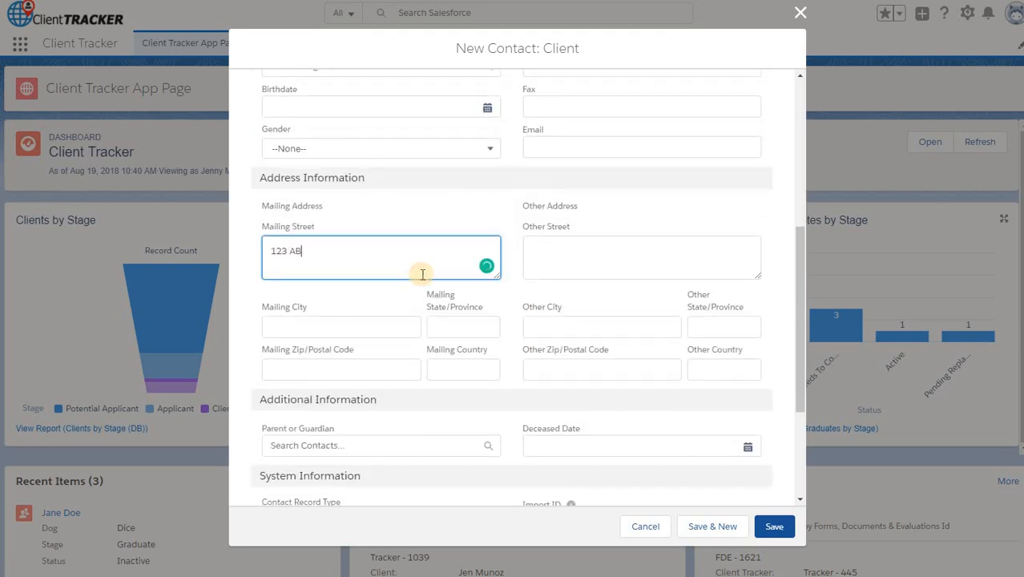
{"action": "type", "text": "C St"}
{"action": "key", "text": "Tab"}
{"action": "type", "text": "City"}
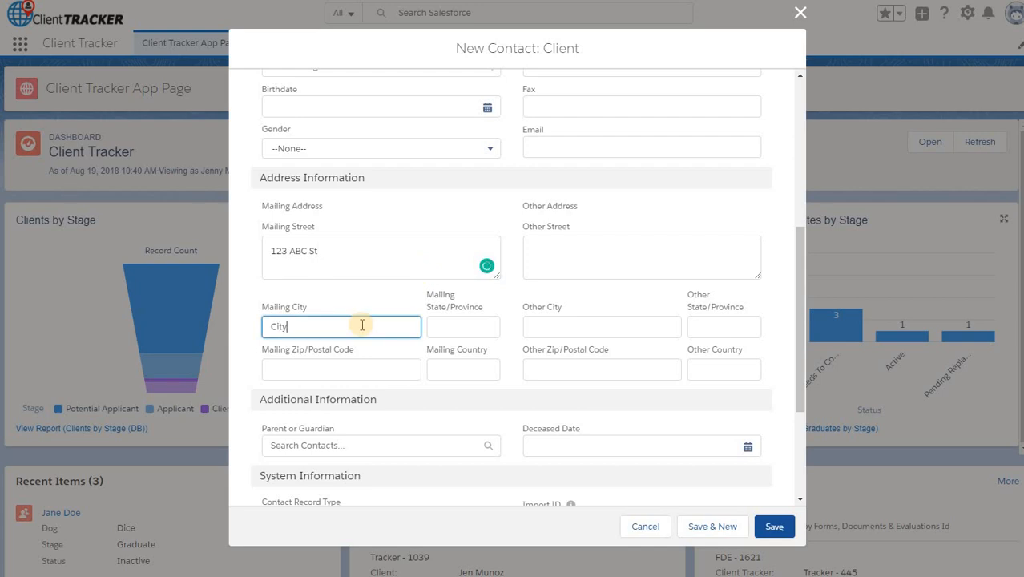
{"action": "key", "text": "Tab"}
{"action": "type", "text": "ST"}
{"action": "key", "text": "Tab"}
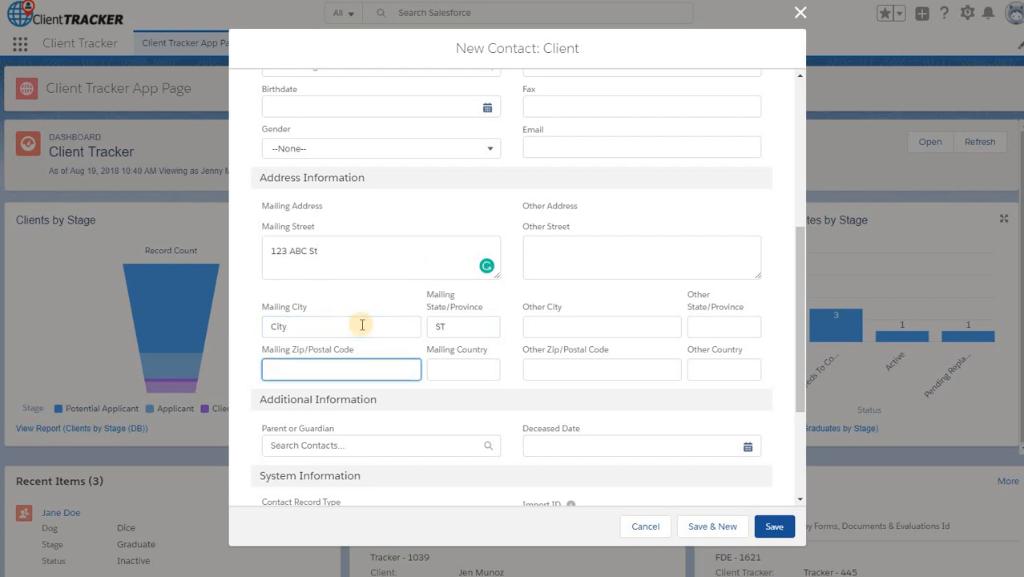
{"action": "type", "text": "12345"}
{"action": "key", "text": "Tab"}
{"action": "type", "text": "USA"}
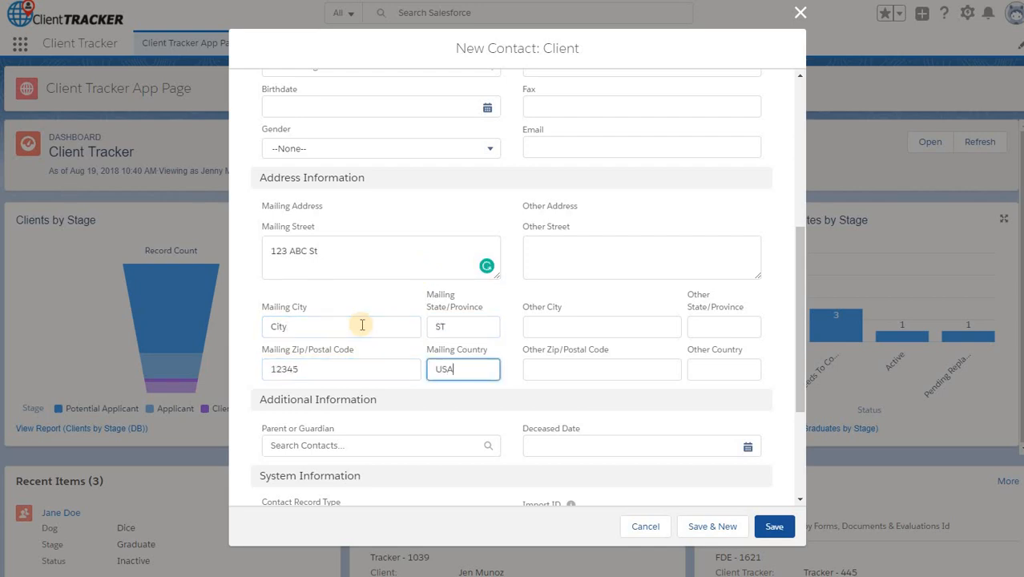
{"action": "scroll", "coordinate": [347, 315], "scroll_direction": "down", "scroll_amount": 3}
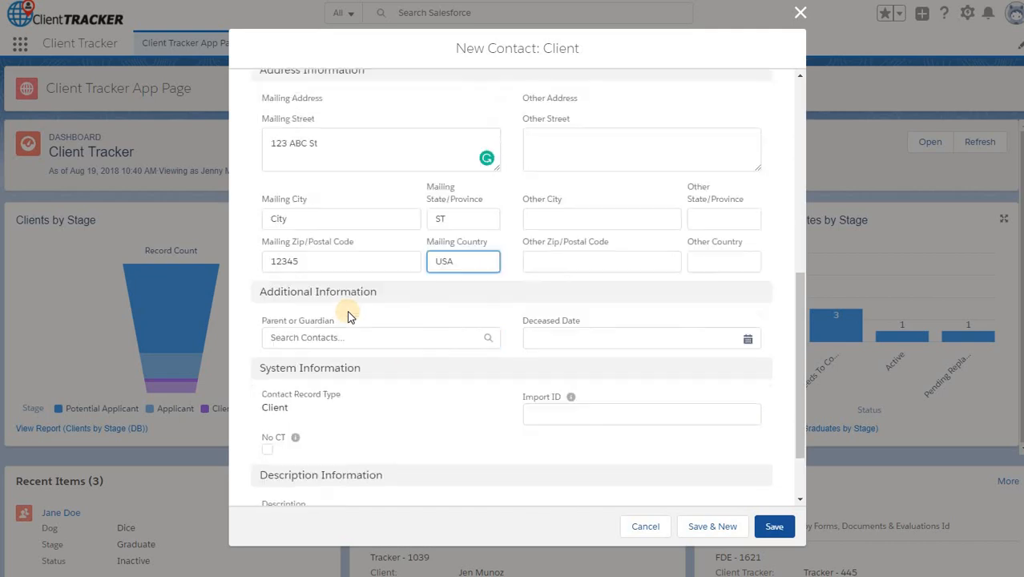
{"action": "left_click", "coordinate": [774, 527]}
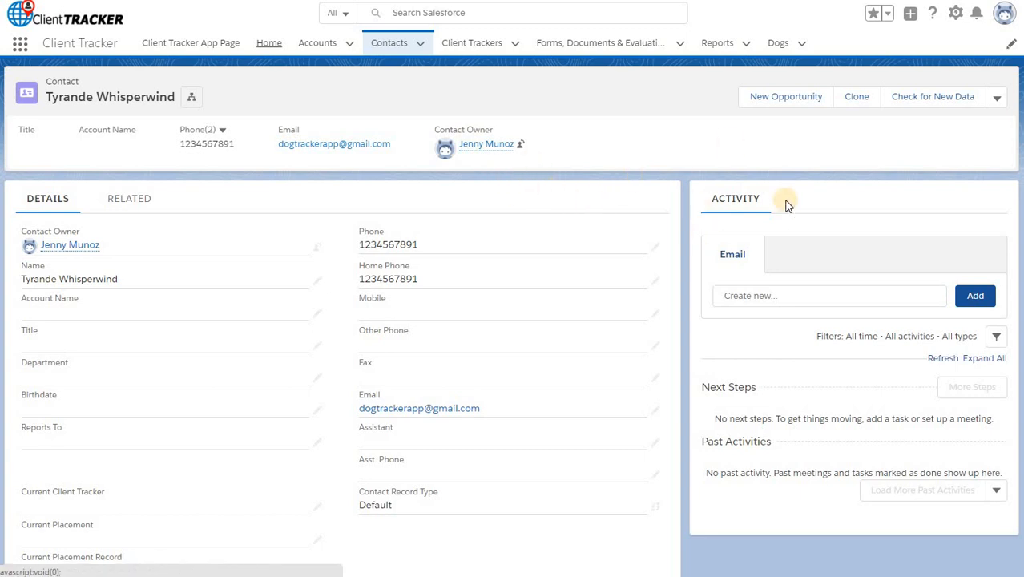
Change the existing contact's record type to Client and save the contact.
{"action": "left_click", "coordinate": [1000, 97]}
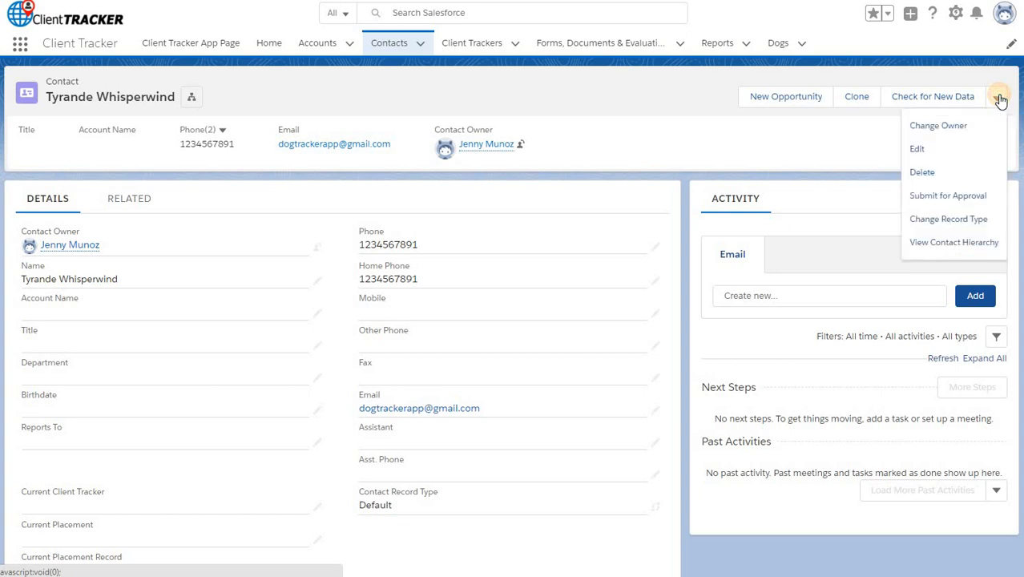
{"action": "left_click", "coordinate": [952, 220]}
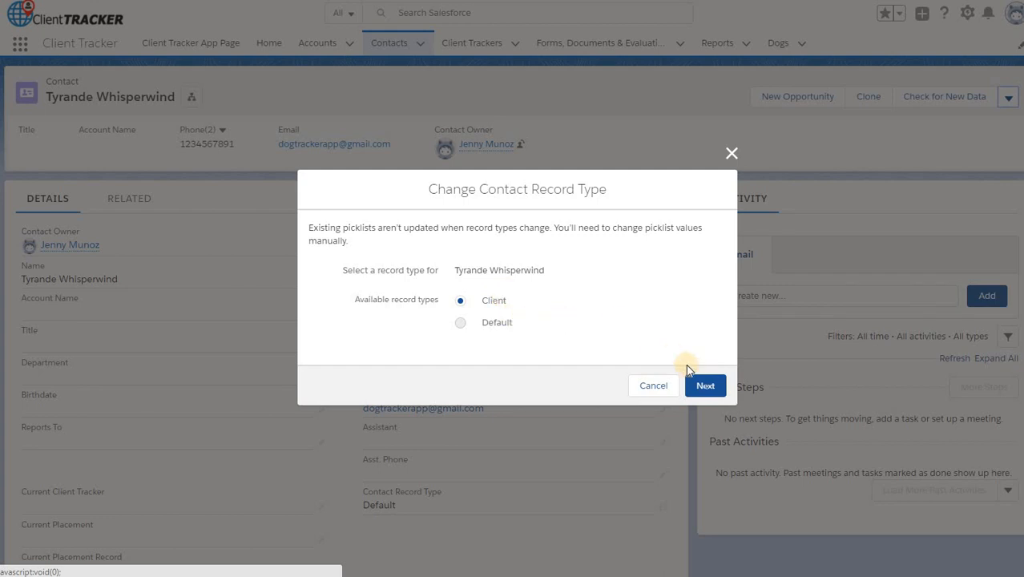
{"action": "left_click", "coordinate": [702, 388]}
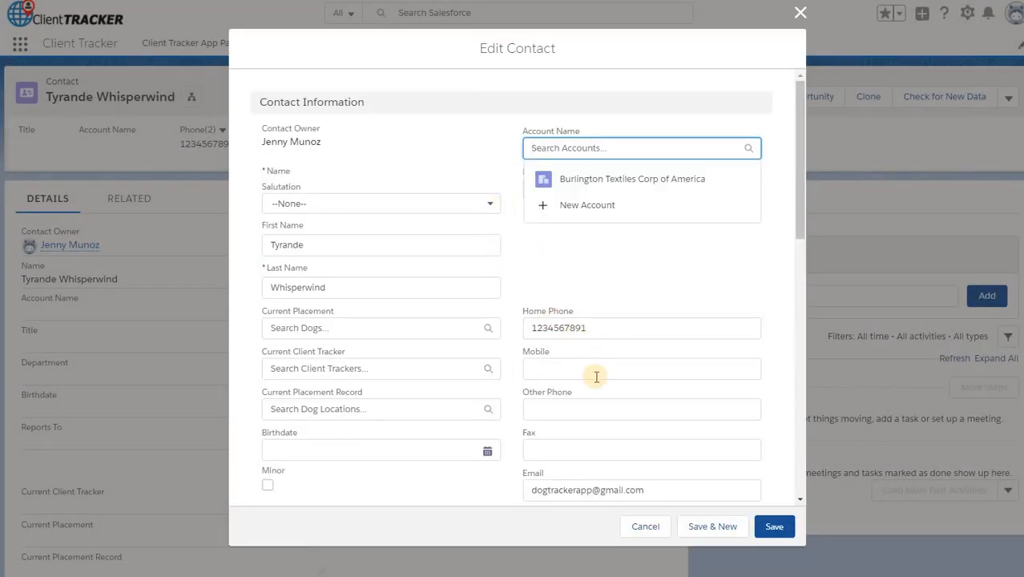
{"action": "left_click", "coordinate": [762, 527]}
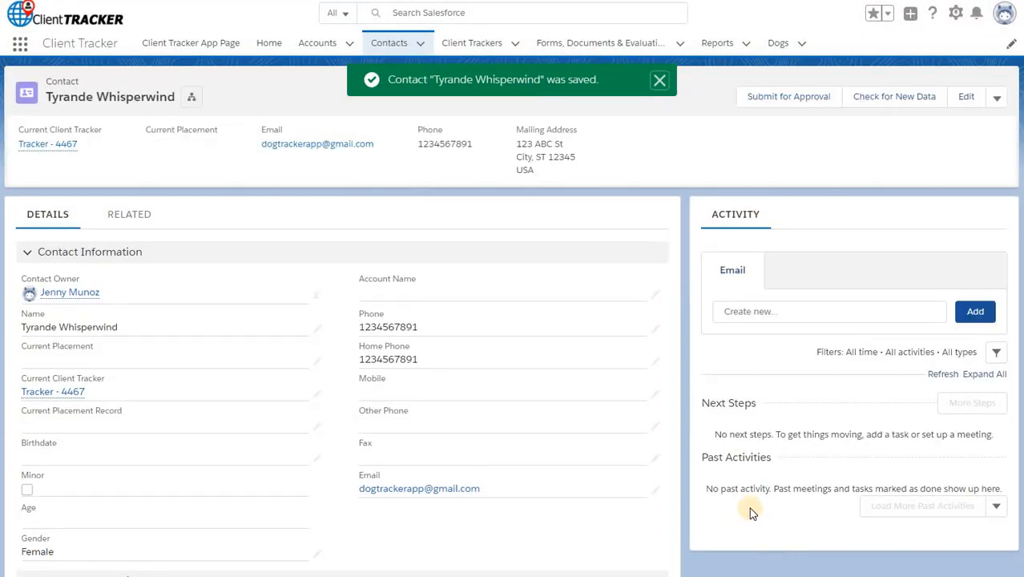
On the contact's current client tracker record, set Potential Applicant Review Decision to Approve - Send Application Package and save.
{"action": "left_click", "coordinate": [56, 146]}
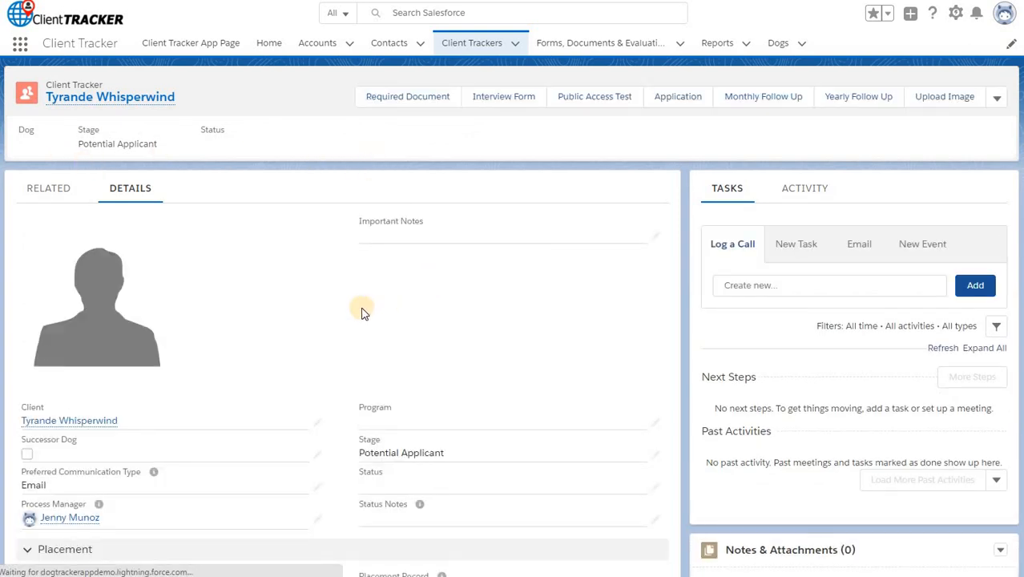
{"action": "scroll", "coordinate": [353, 307], "scroll_direction": "down", "scroll_amount": 2}
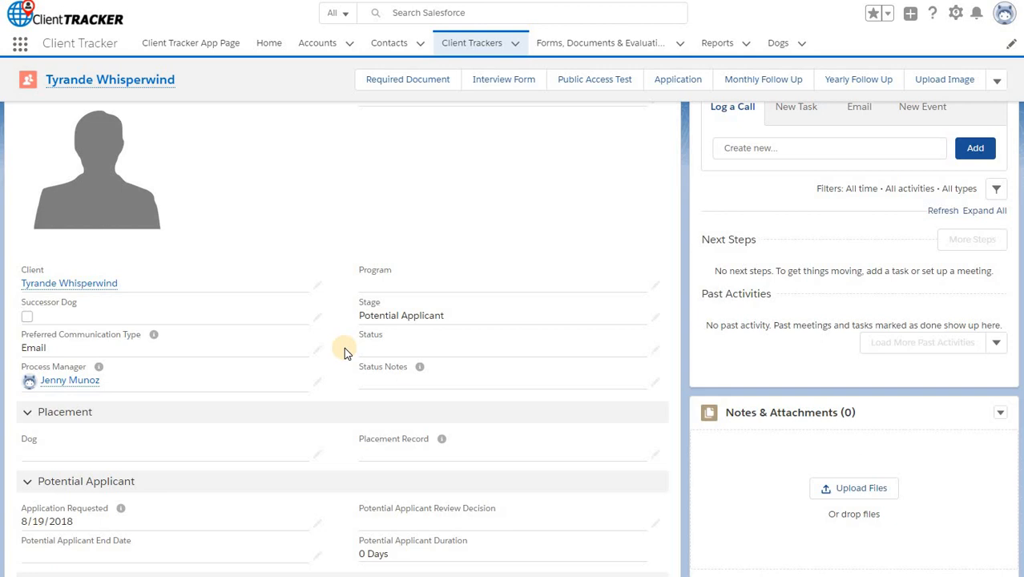
{"action": "scroll", "coordinate": [344, 351], "scroll_direction": "down", "scroll_amount": 2}
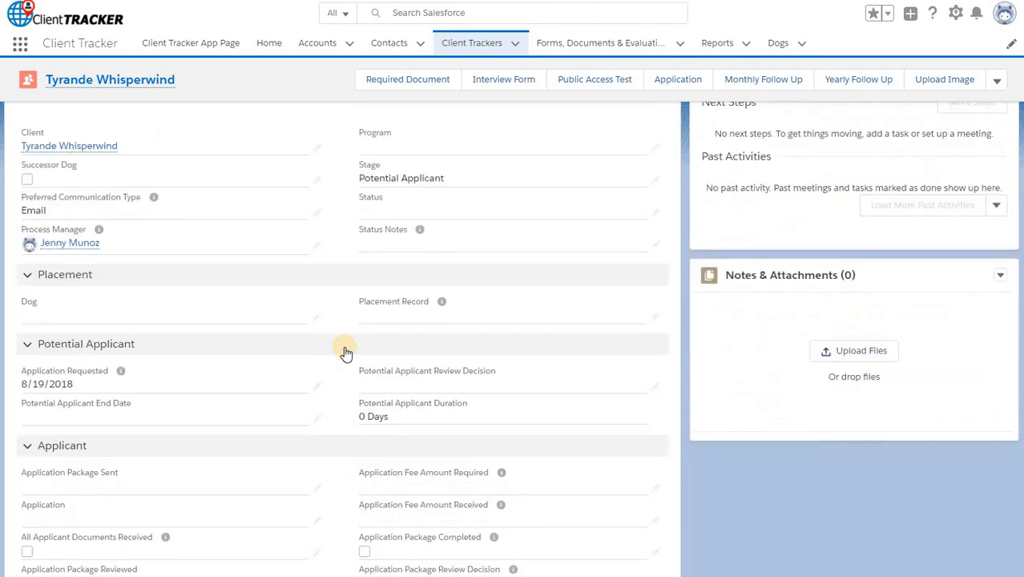
{"action": "left_click", "coordinate": [656, 389]}
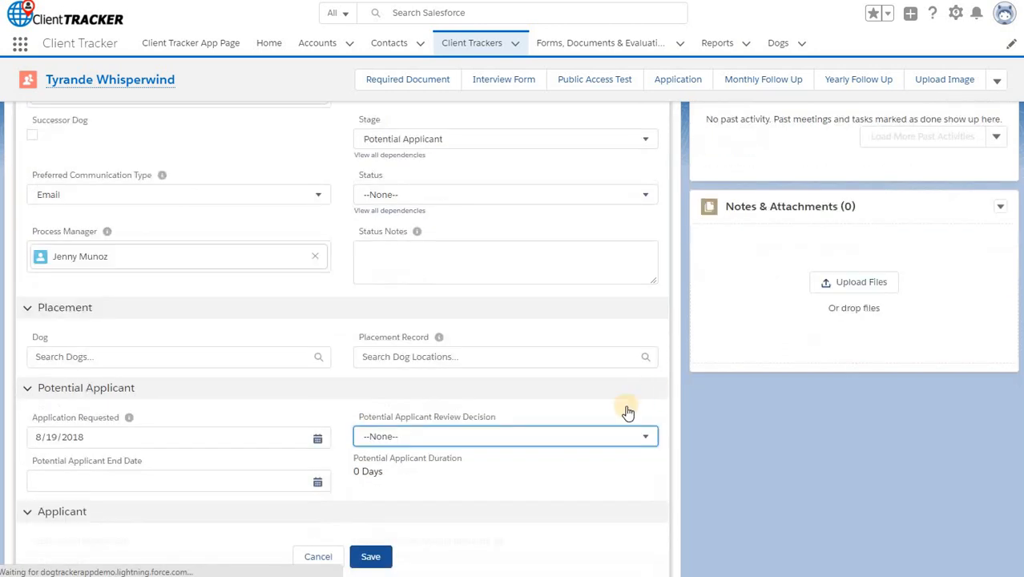
{"action": "left_click", "coordinate": [613, 437]}
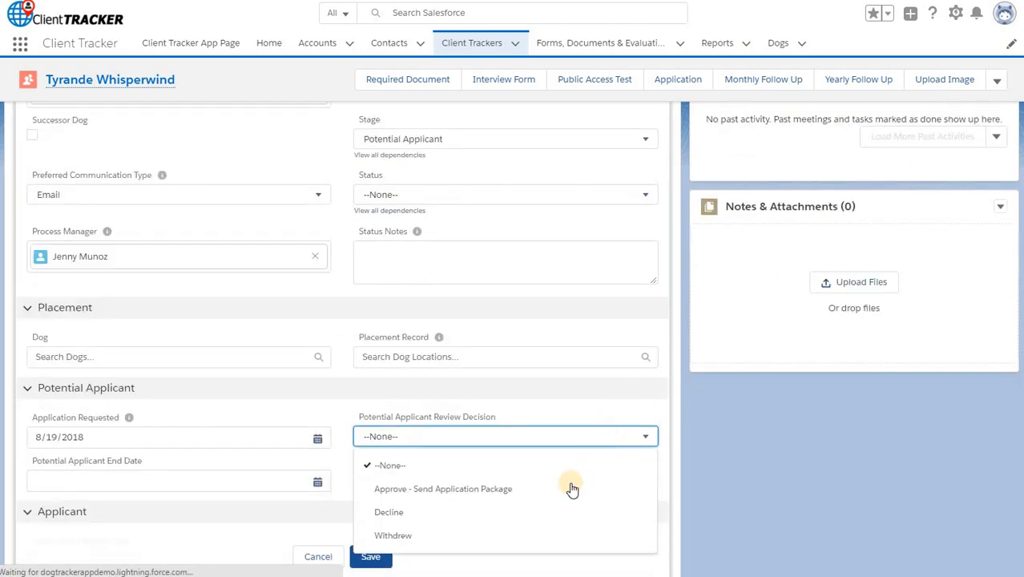
{"action": "left_click", "coordinate": [564, 495]}
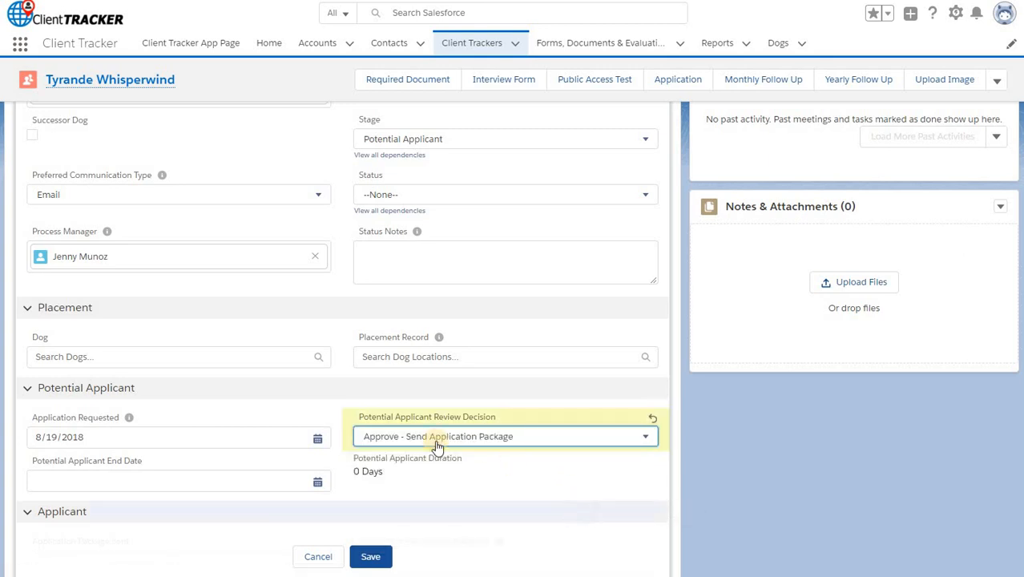
{"action": "left_click", "coordinate": [375, 559]}
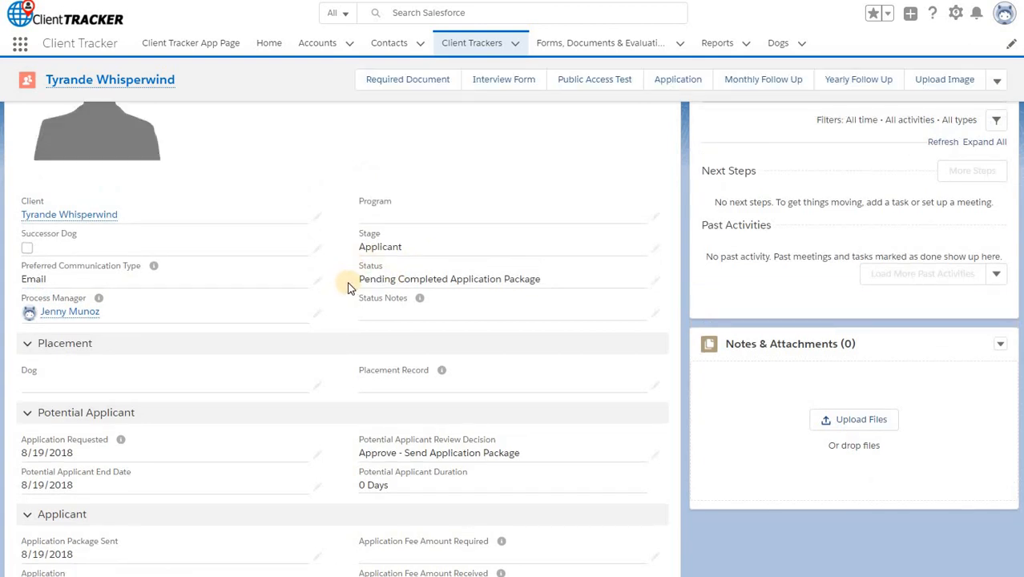
Check the Applicant section of the tracker record and view the Application Package e-mail in Gmail.
{"action": "scroll", "coordinate": [348, 285], "scroll_direction": "down", "scroll_amount": 5}
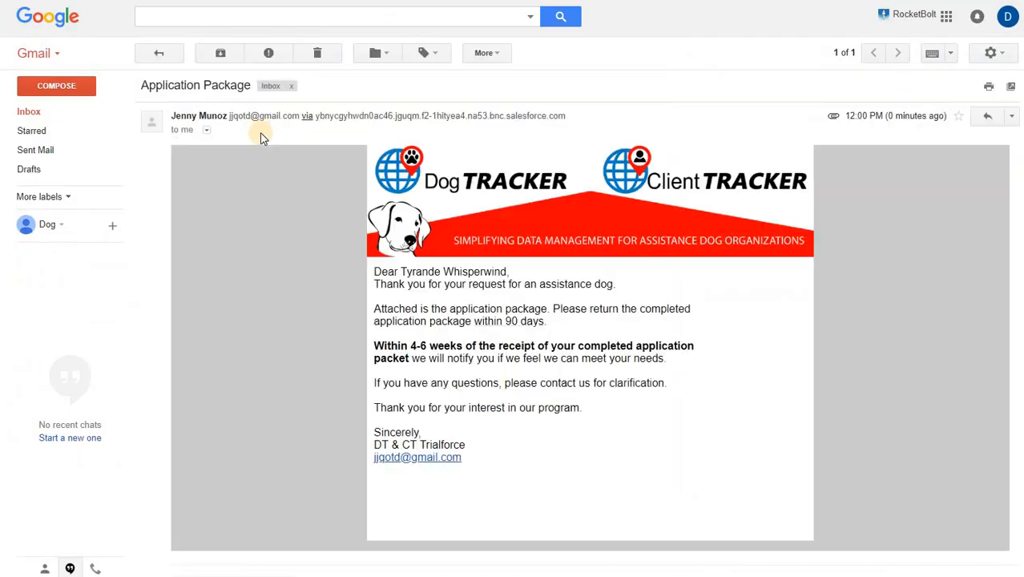
{"action": "left_click", "coordinate": [262, 132]}
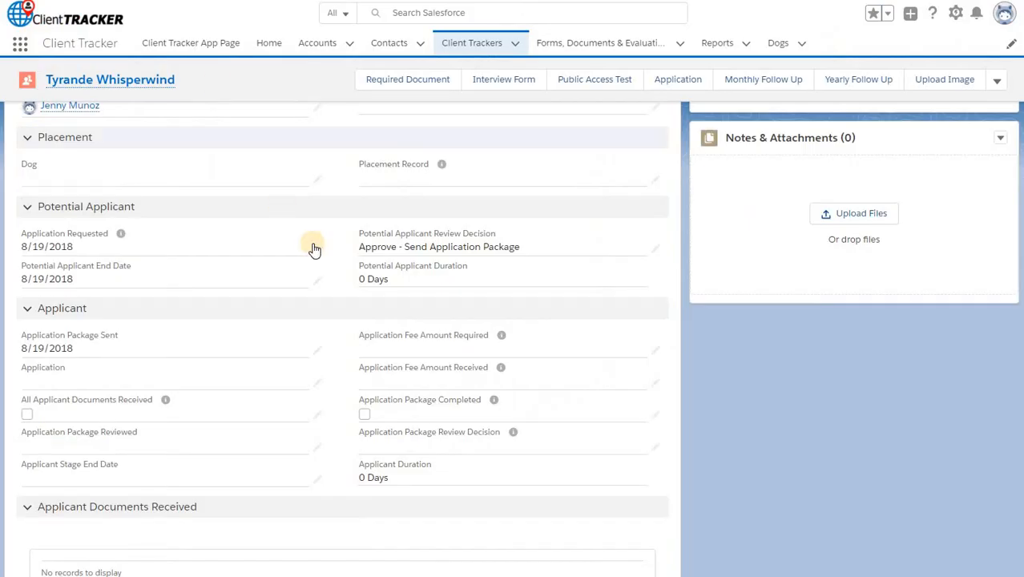
Switch back to Salesforce and view the tracker record's Preferred Communication Type options, leaving the edit without saving.
{"action": "scroll", "coordinate": [310, 242], "scroll_direction": "up", "scroll_amount": 2}
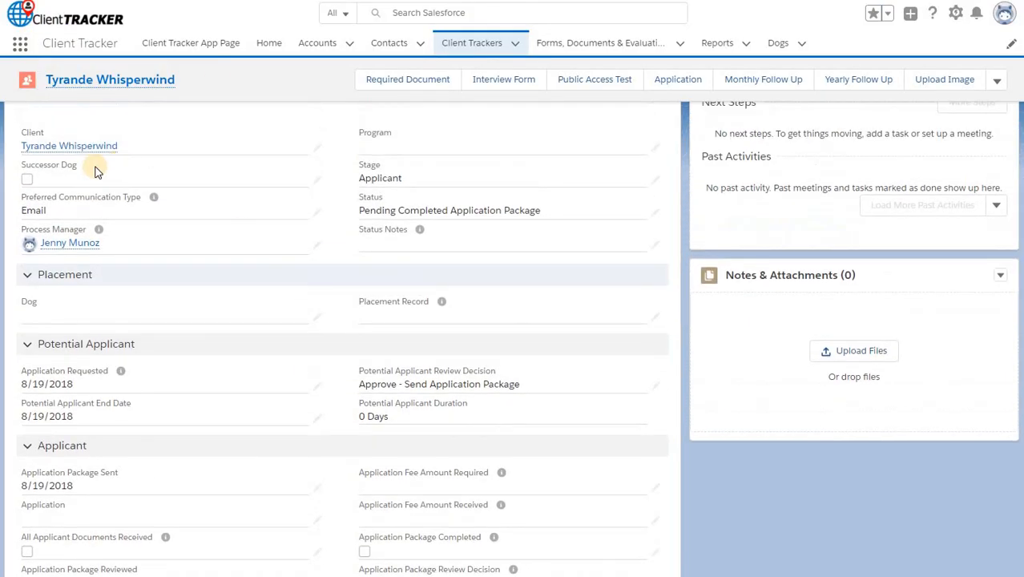
{"action": "left_click", "coordinate": [318, 213]}
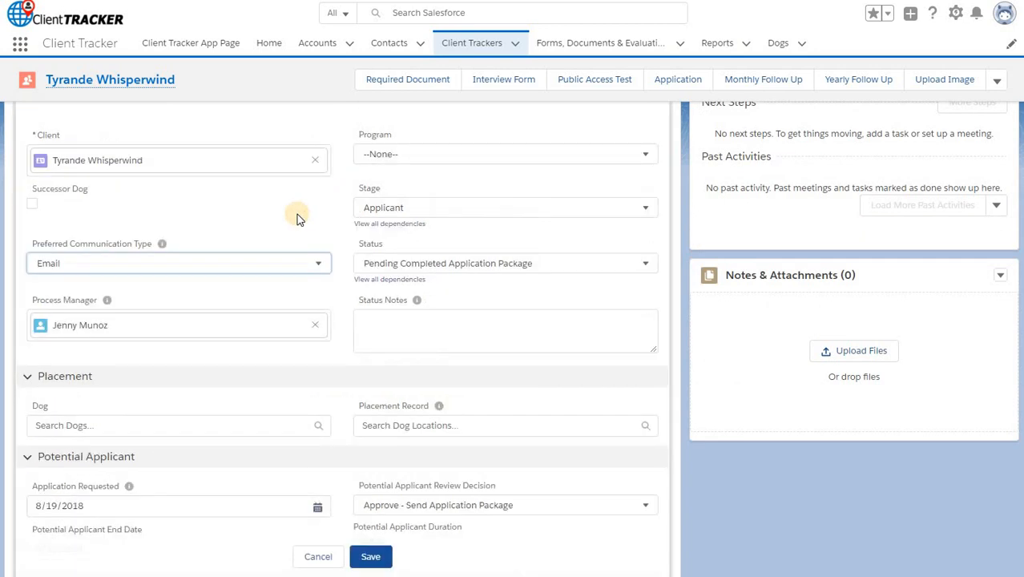
{"action": "left_click", "coordinate": [138, 267]}
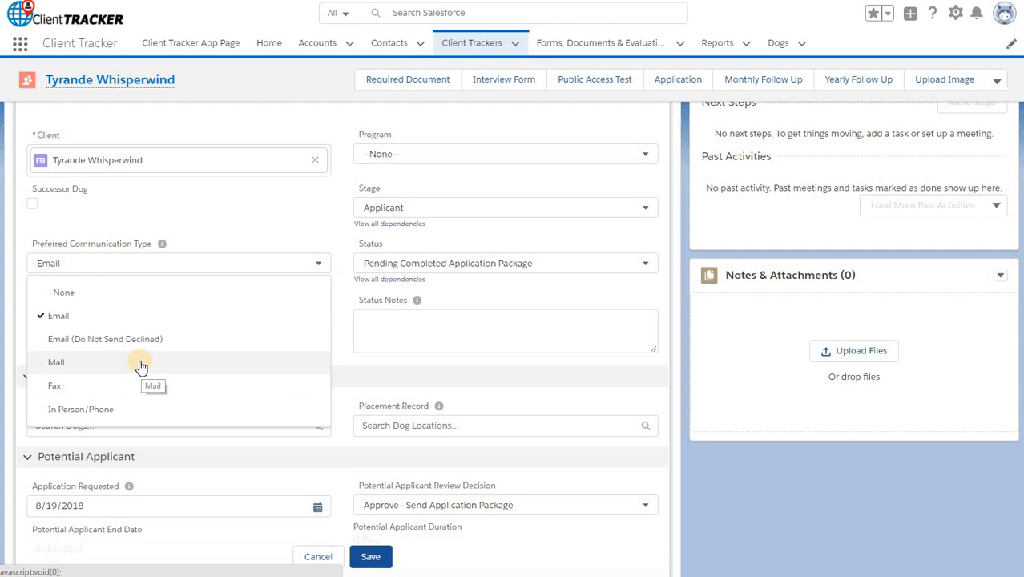
{"action": "left_click", "coordinate": [318, 559]}
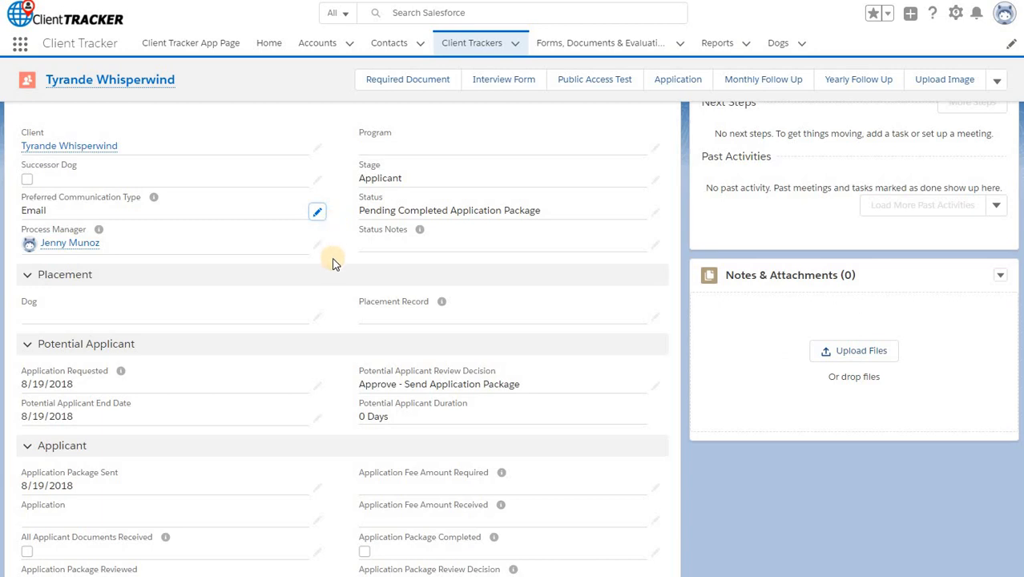
Create a new application for the tracker record dated Aug 19, 2018 without an attachment, save it, and preview the linked application.
{"action": "scroll", "coordinate": [339, 291], "scroll_direction": "down", "scroll_amount": 5}
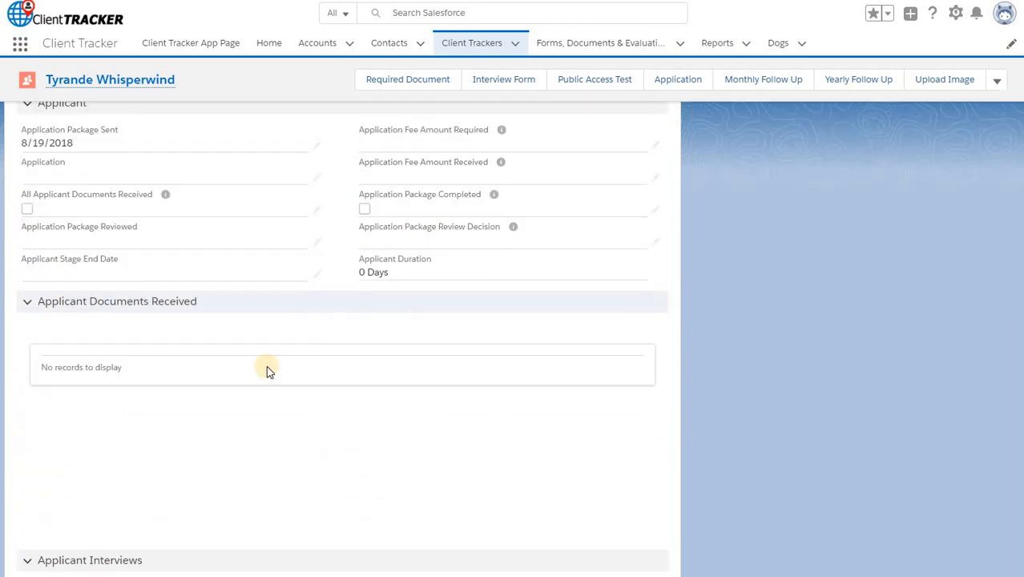
{"action": "scroll", "coordinate": [310, 423], "scroll_direction": "down", "scroll_amount": 2}
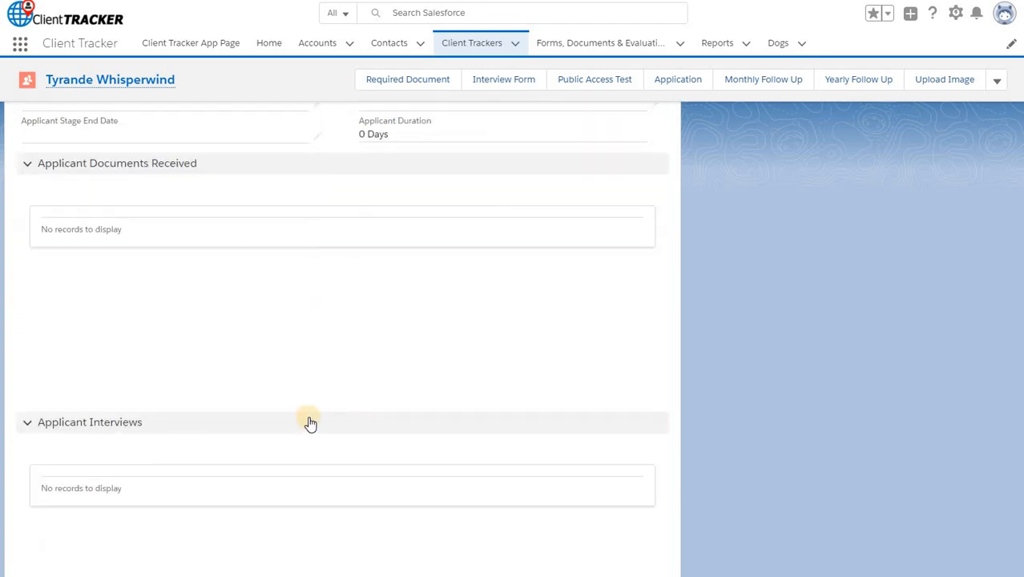
{"action": "scroll", "coordinate": [307, 411], "scroll_direction": "up", "scroll_amount": 3}
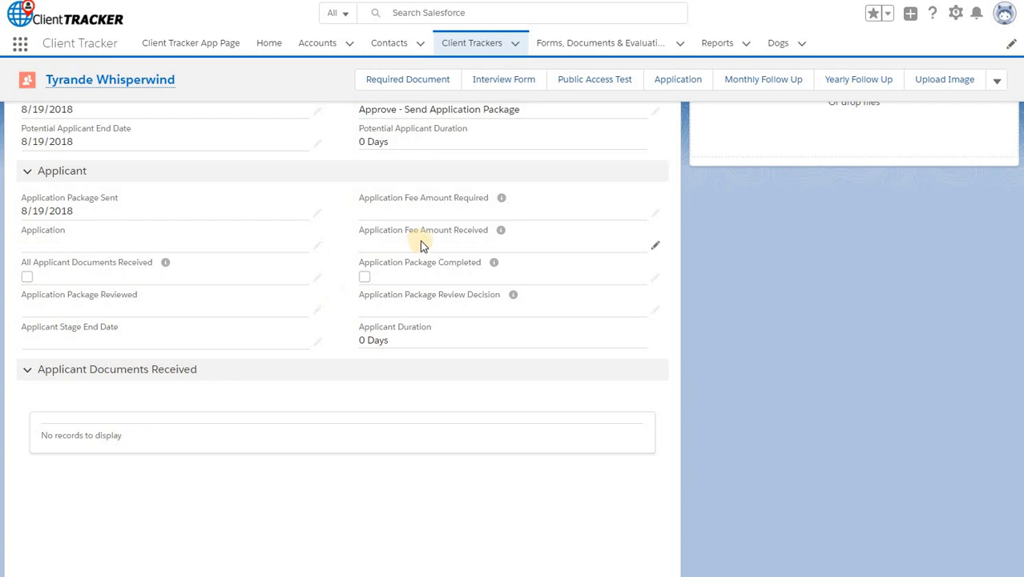
{"action": "left_click", "coordinate": [650, 88]}
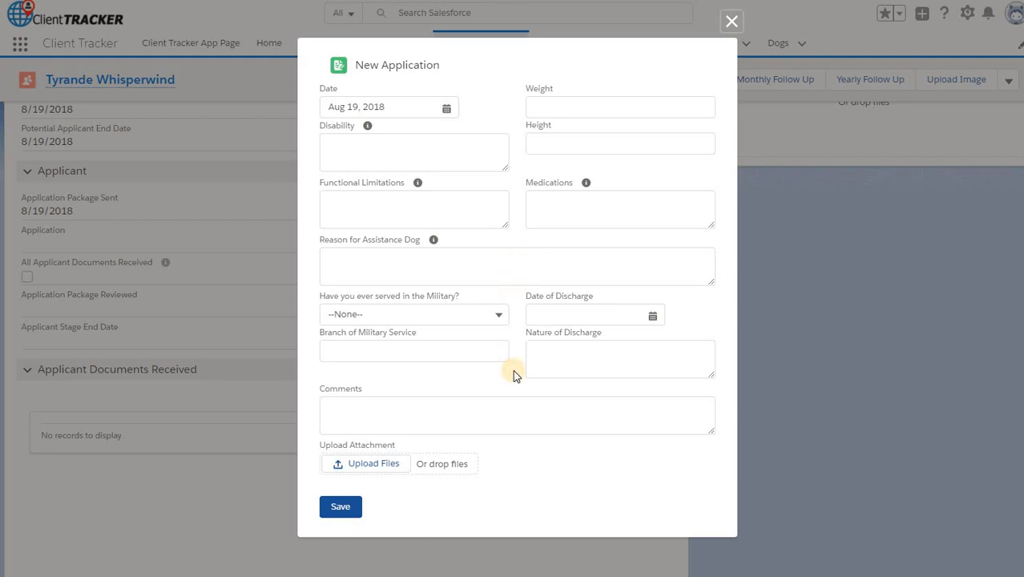
{"action": "left_click", "coordinate": [383, 465]}
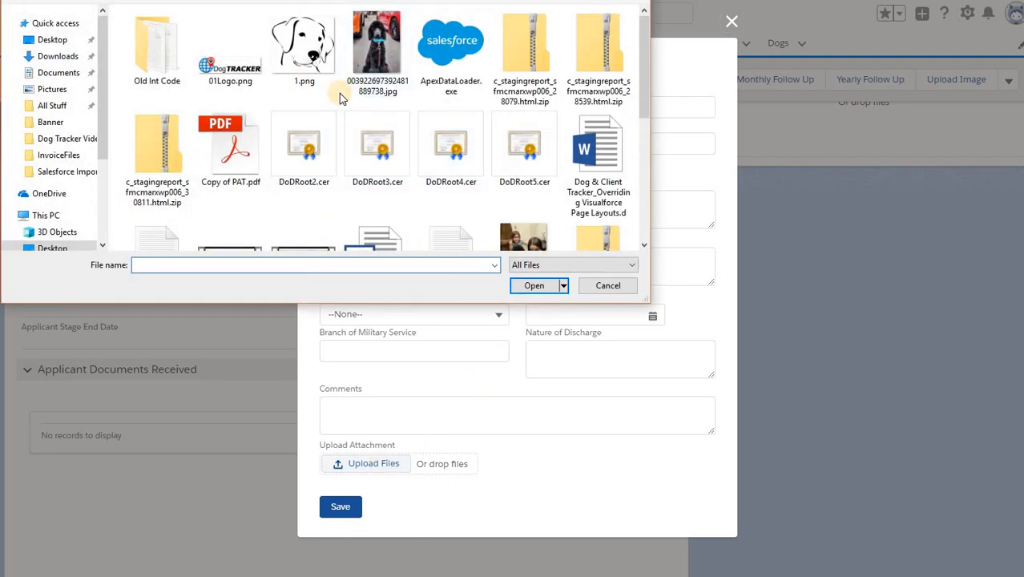
{"action": "left_click", "coordinate": [590, 289]}
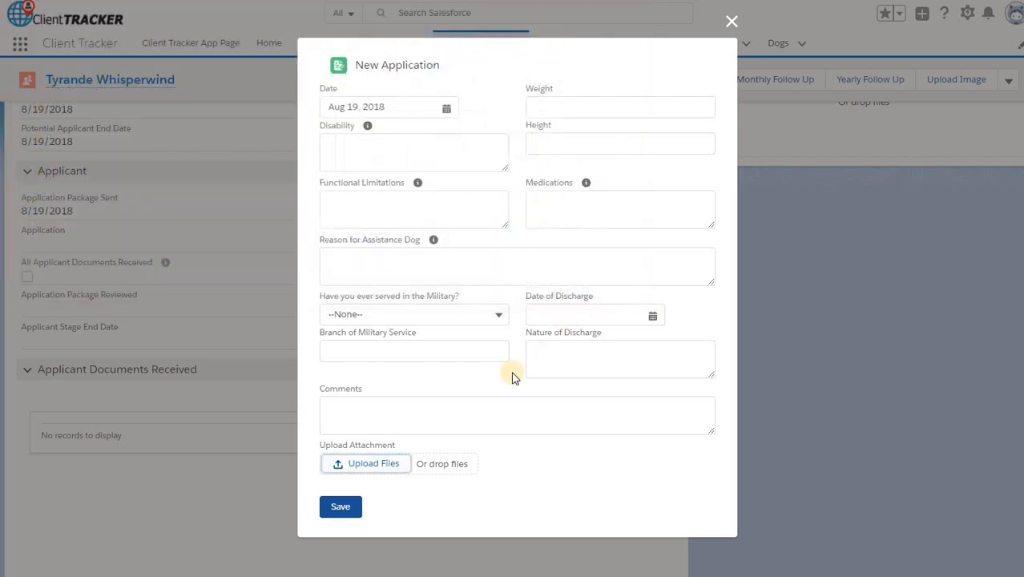
{"action": "left_click", "coordinate": [342, 508]}
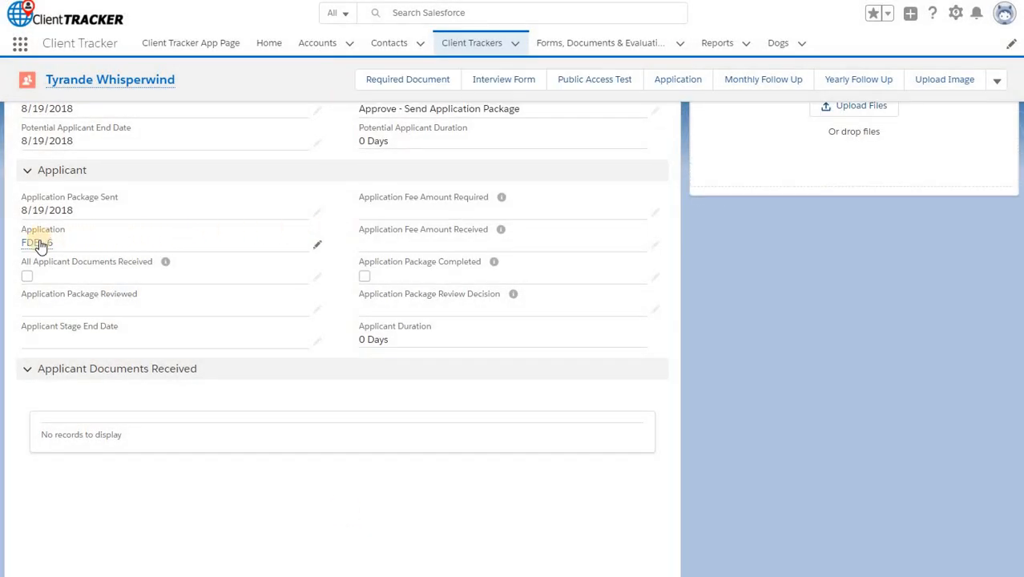
{"action": "mouse_move", "coordinate": [40, 244]}
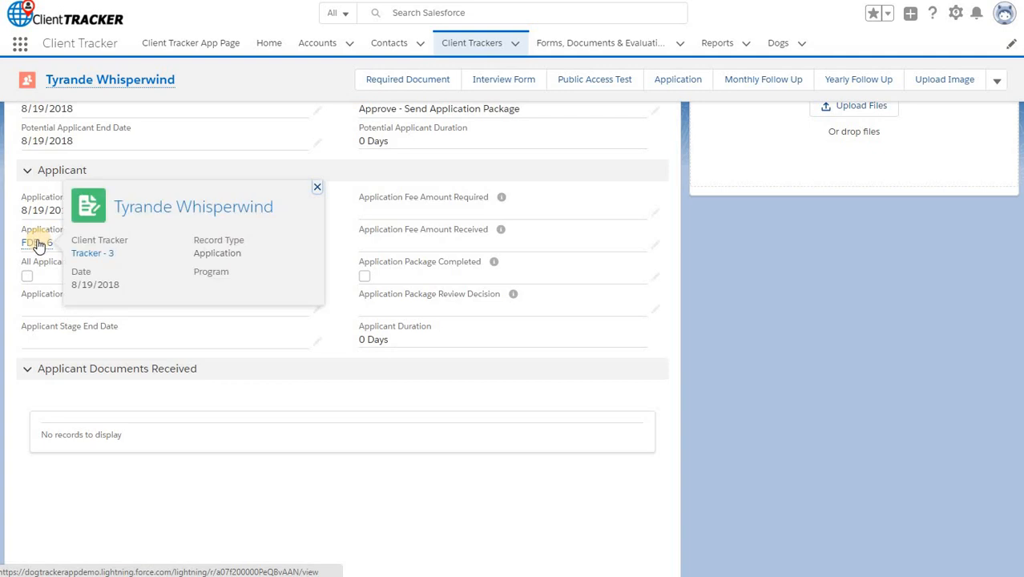
Add a required document to the tracker record with Document set to Doc 1 and Document Stage Applicant, and save it.
{"action": "left_click", "coordinate": [404, 86]}
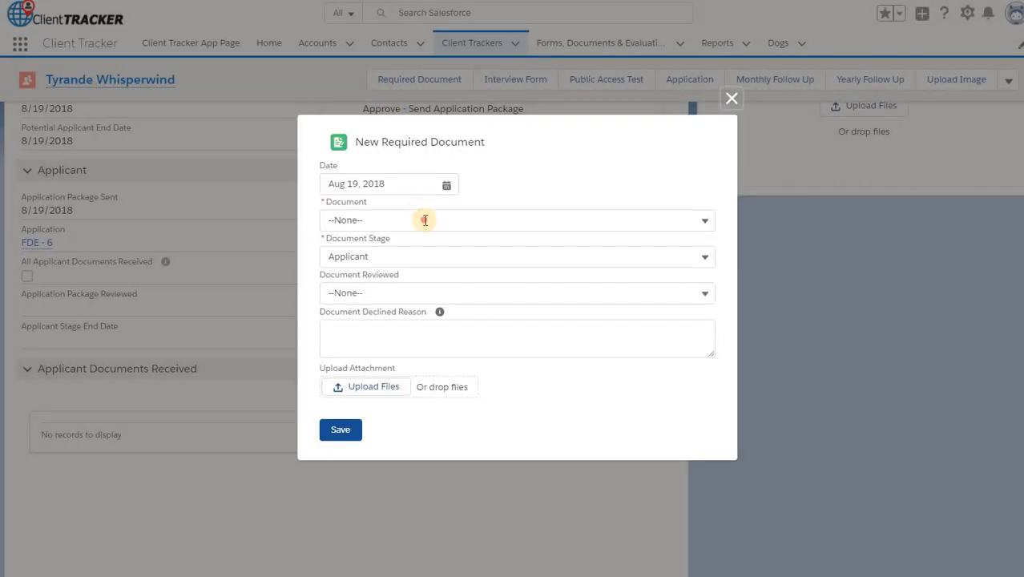
{"action": "left_click", "coordinate": [425, 220]}
{"action": "left_click", "coordinate": [391, 274]}
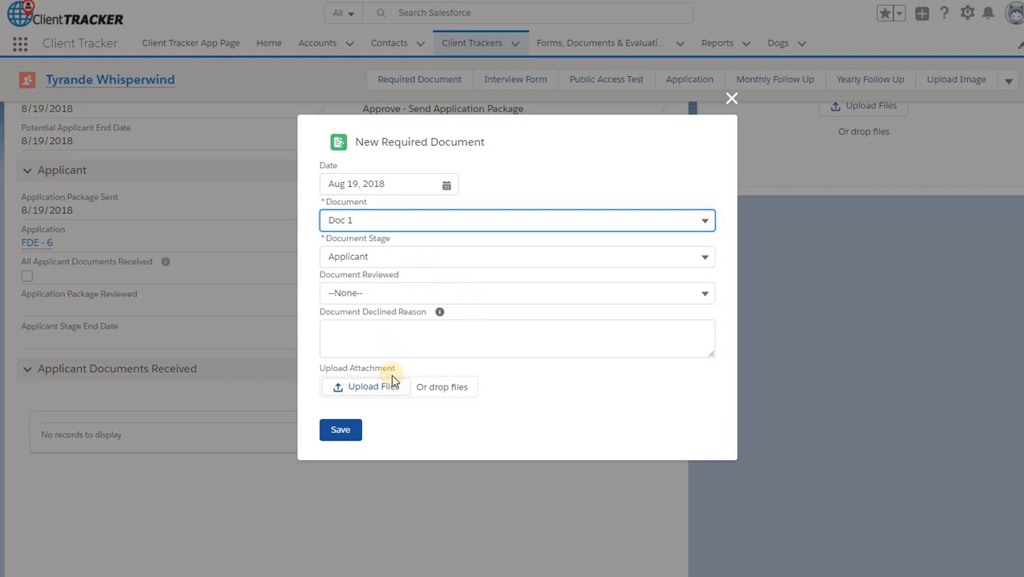
{"action": "left_click", "coordinate": [340, 431]}
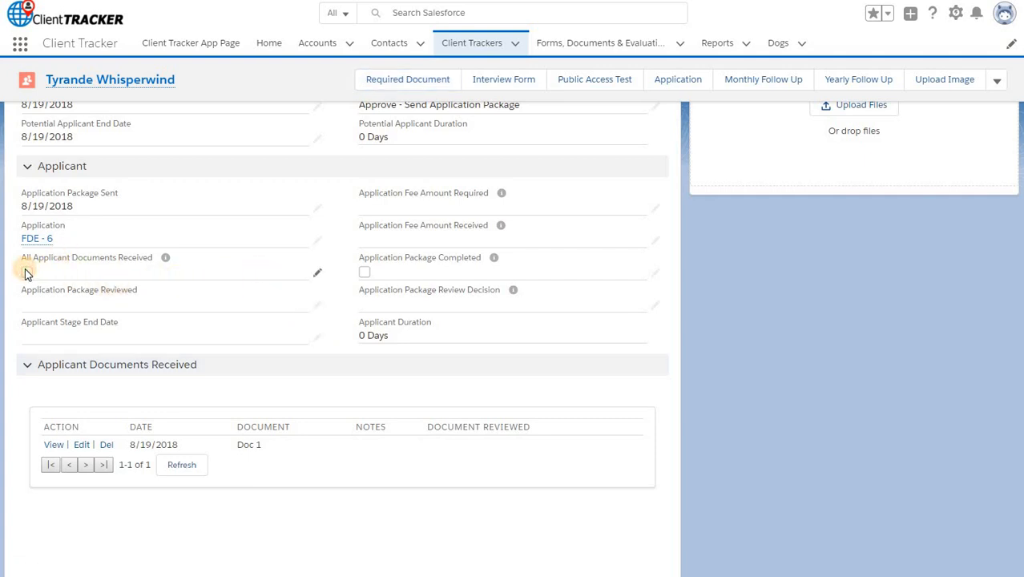
Mark All Applicant Documents Received and Application Package Completed on the tracker record and save.
{"action": "left_click", "coordinate": [319, 273]}
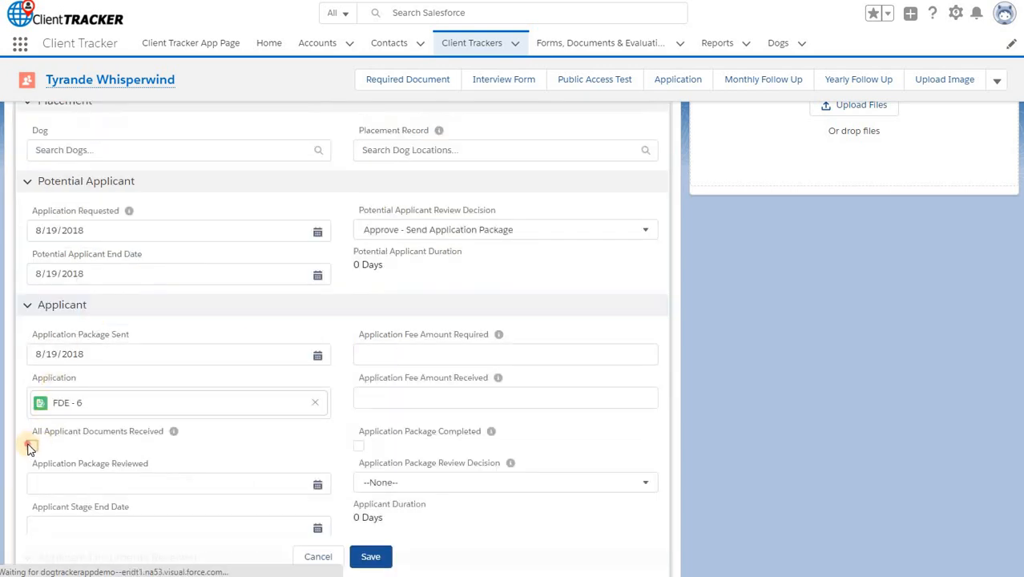
{"action": "left_click", "coordinate": [31, 446]}
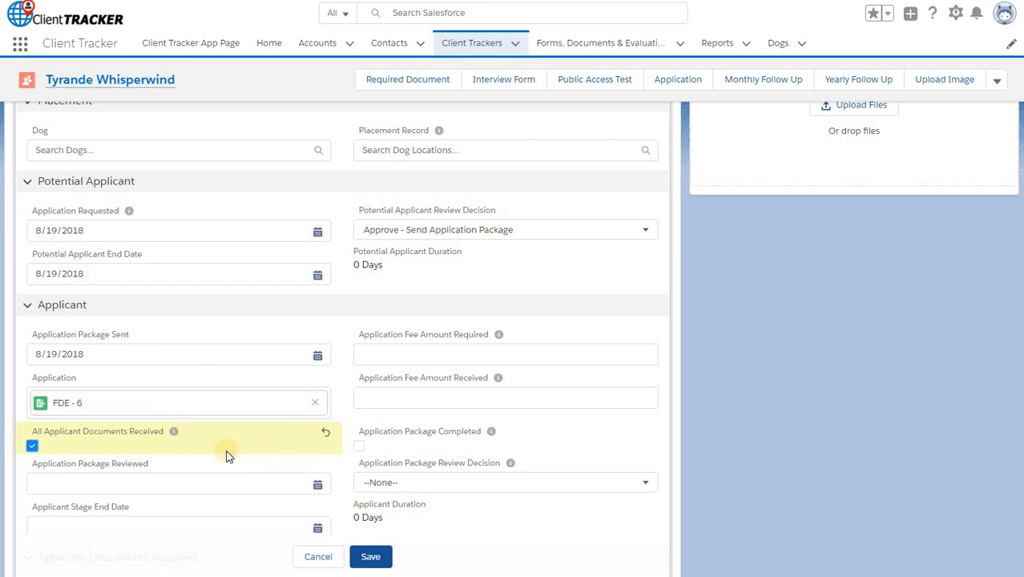
{"action": "left_click", "coordinate": [358, 447]}
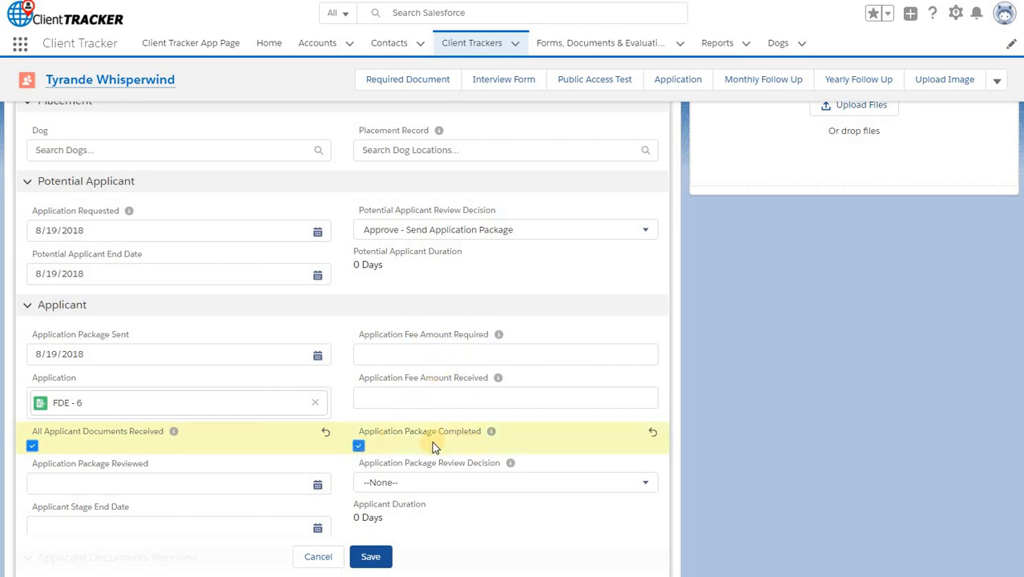
{"action": "left_click", "coordinate": [369, 561]}
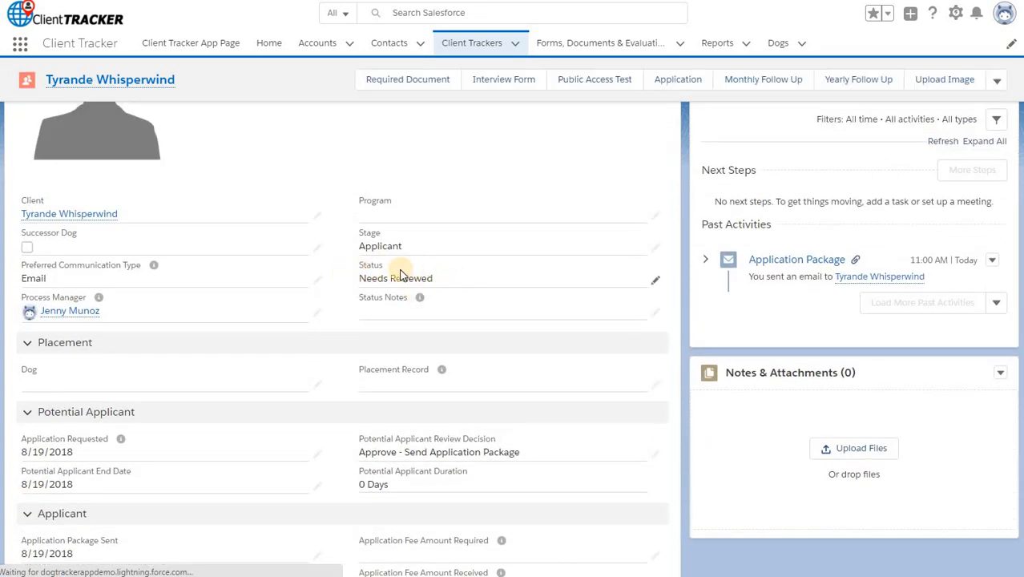
Set the tracker record's Application Package Review Decision to Approved - Client and save.
{"action": "scroll", "coordinate": [399, 272], "scroll_direction": "down", "scroll_amount": 4}
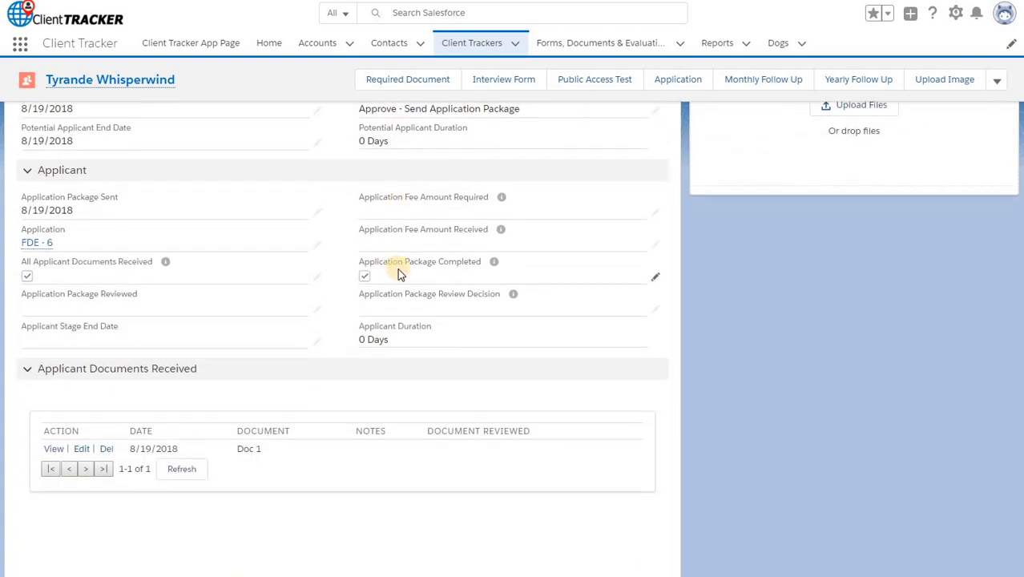
{"action": "scroll", "coordinate": [461, 278], "scroll_direction": "up", "scroll_amount": 3}
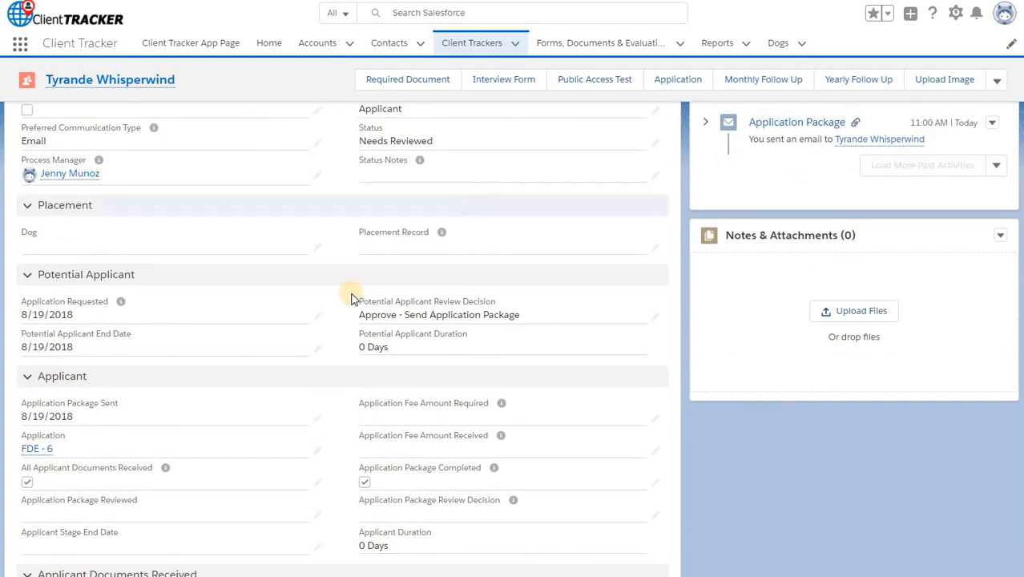
{"action": "scroll", "coordinate": [351, 295], "scroll_direction": "down", "scroll_amount": 3}
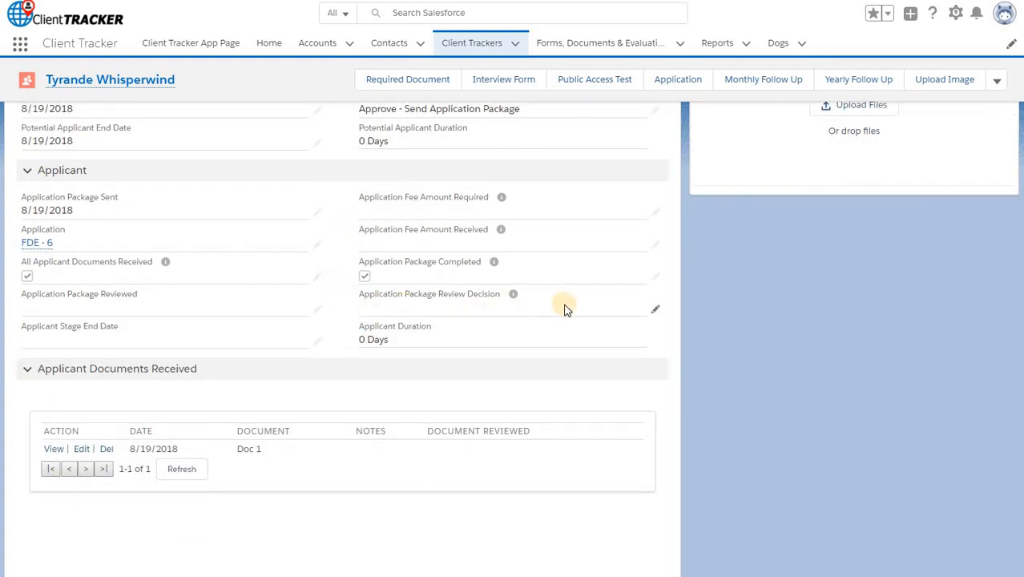
{"action": "left_click", "coordinate": [653, 311]}
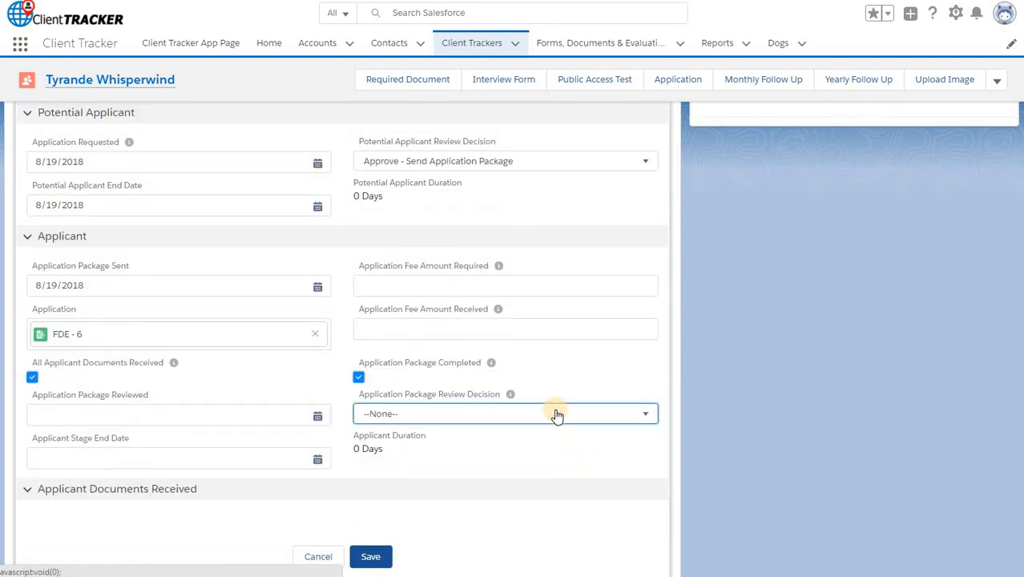
{"action": "left_click", "coordinate": [557, 414]}
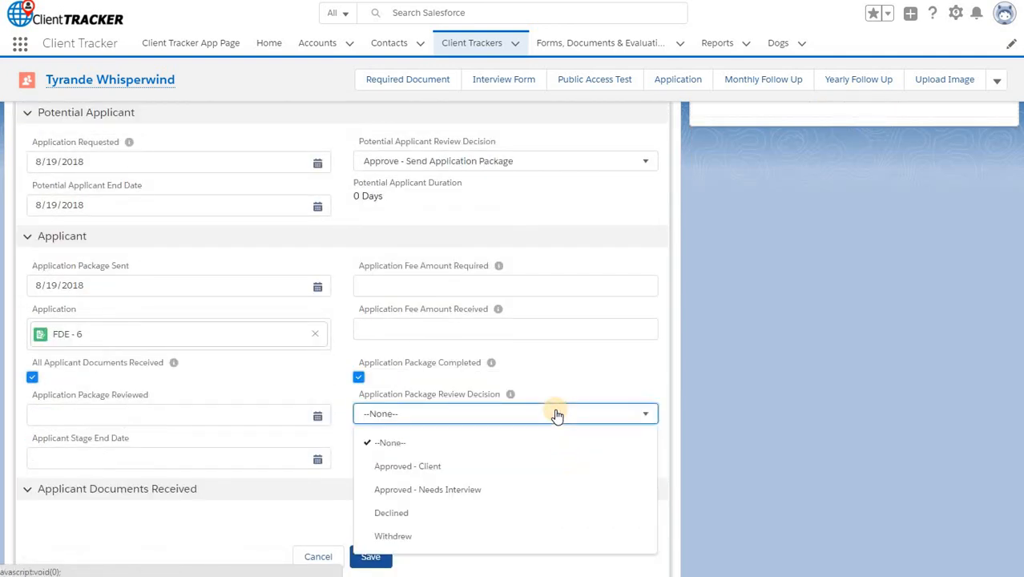
{"action": "left_click", "coordinate": [509, 467]}
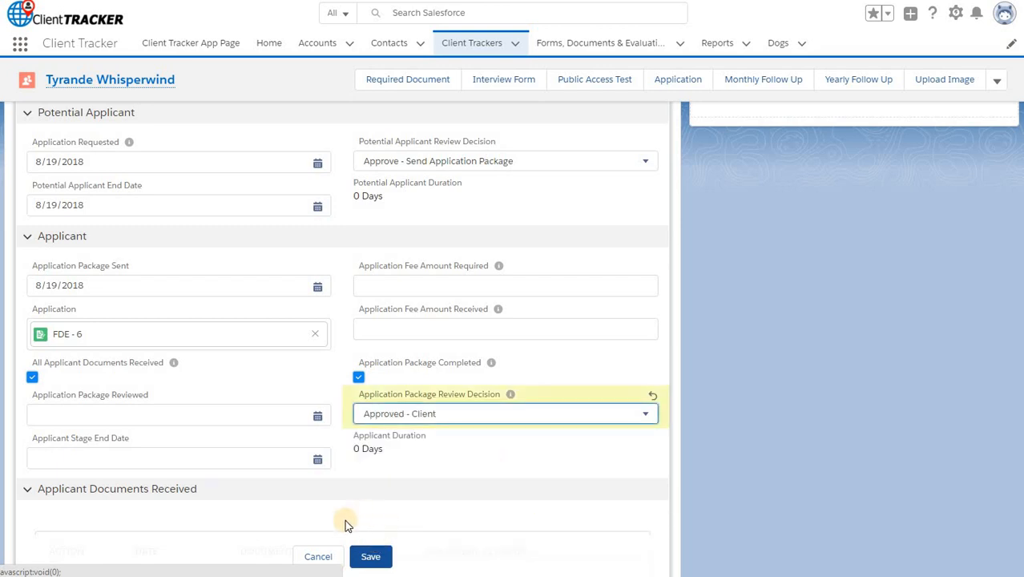
{"action": "left_click", "coordinate": [370, 555]}
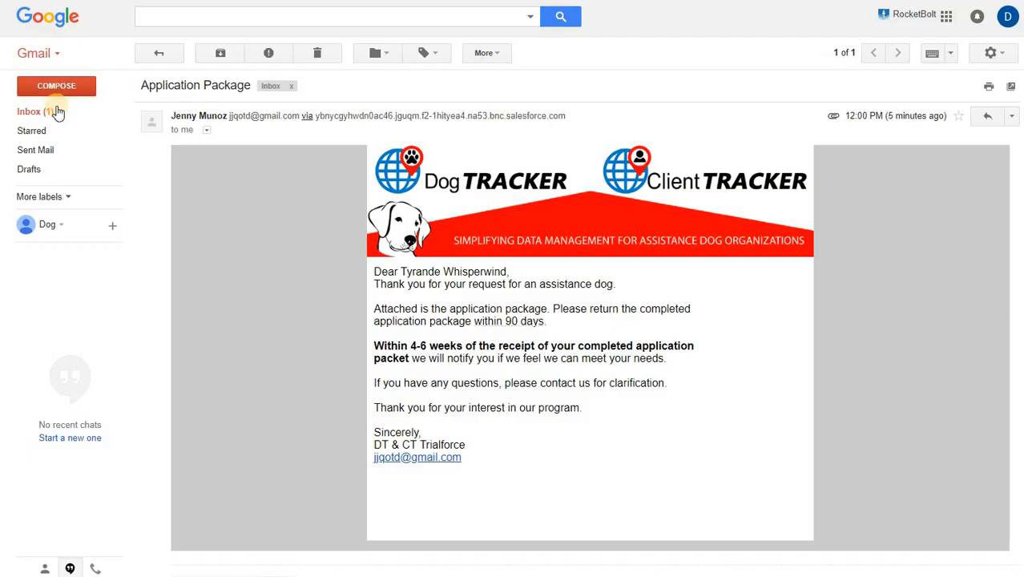
View the "Update: Applicant Process Complete" e-mail in the Gmail inbox.
{"action": "left_click", "coordinate": [56, 109]}
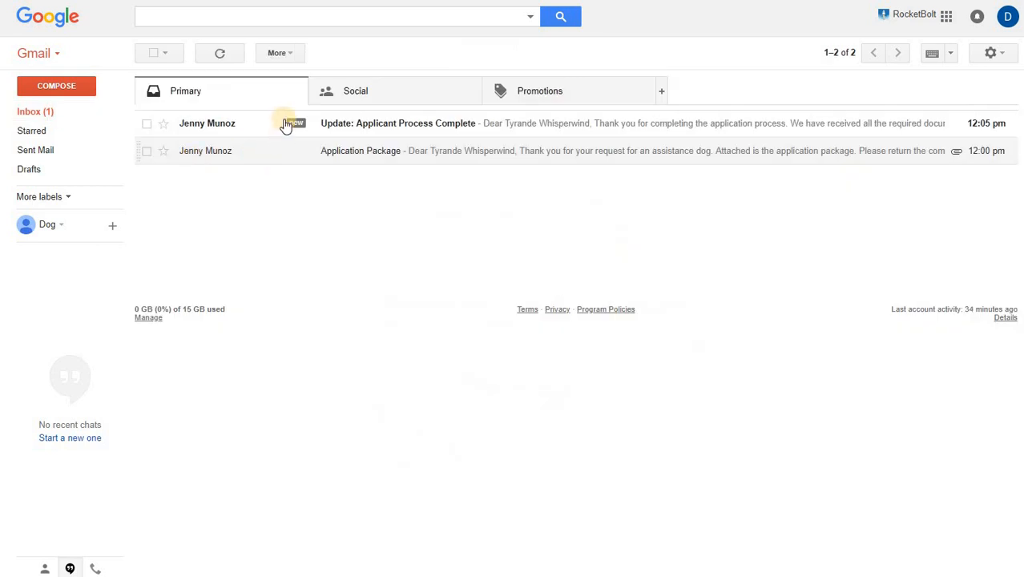
{"action": "left_click", "coordinate": [266, 120]}
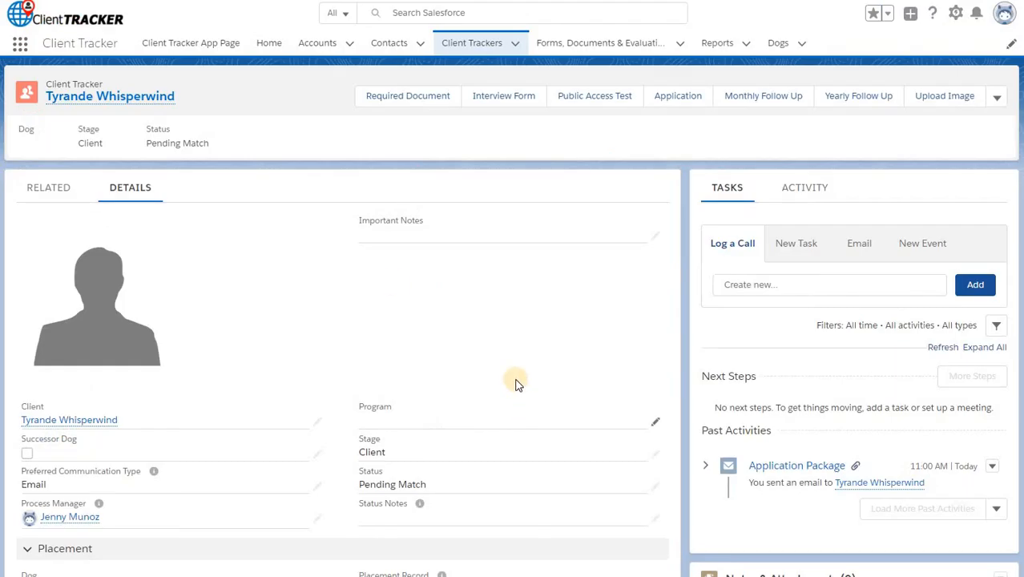
Switch back to Salesforce, examine the tracker record's Client section and view the New Required Document form, closing it without saving.
{"action": "scroll", "coordinate": [501, 370], "scroll_direction": "down", "scroll_amount": 10}
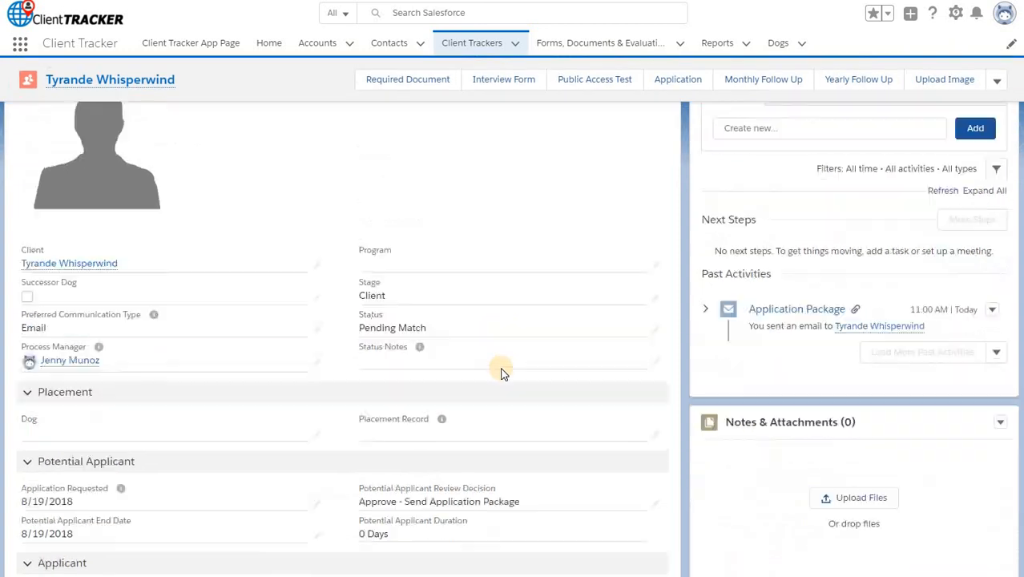
{"action": "scroll", "coordinate": [503, 374], "scroll_direction": "down", "scroll_amount": 3}
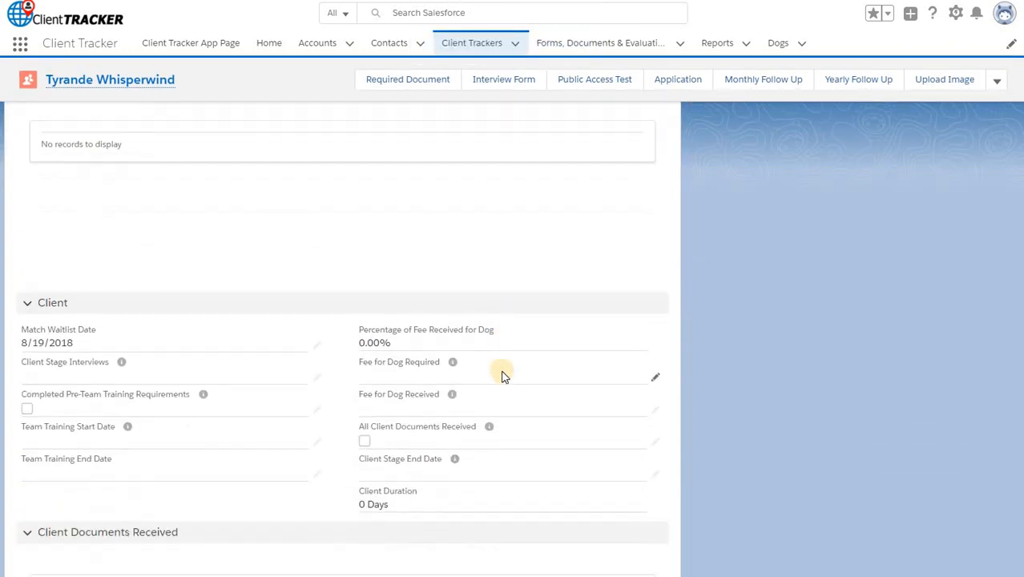
{"action": "scroll", "coordinate": [503, 374], "scroll_direction": "down", "scroll_amount": 1}
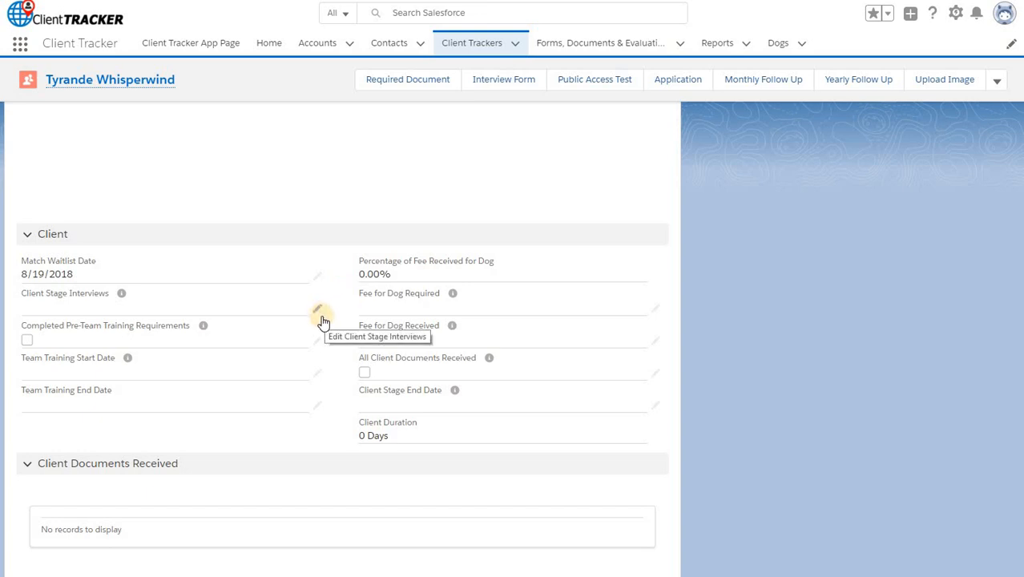
{"action": "left_click", "coordinate": [430, 85]}
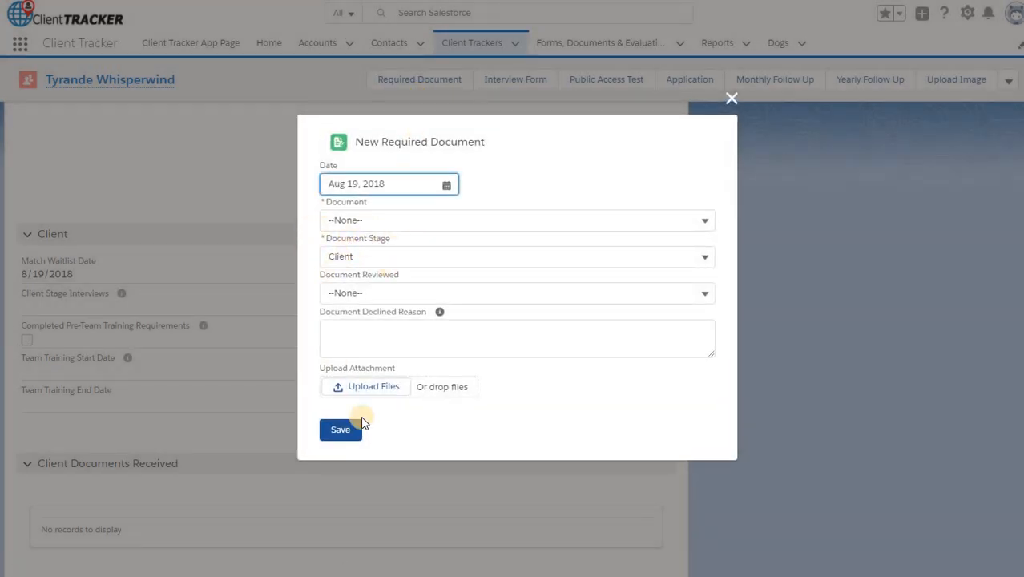
{"action": "left_click", "coordinate": [728, 96]}
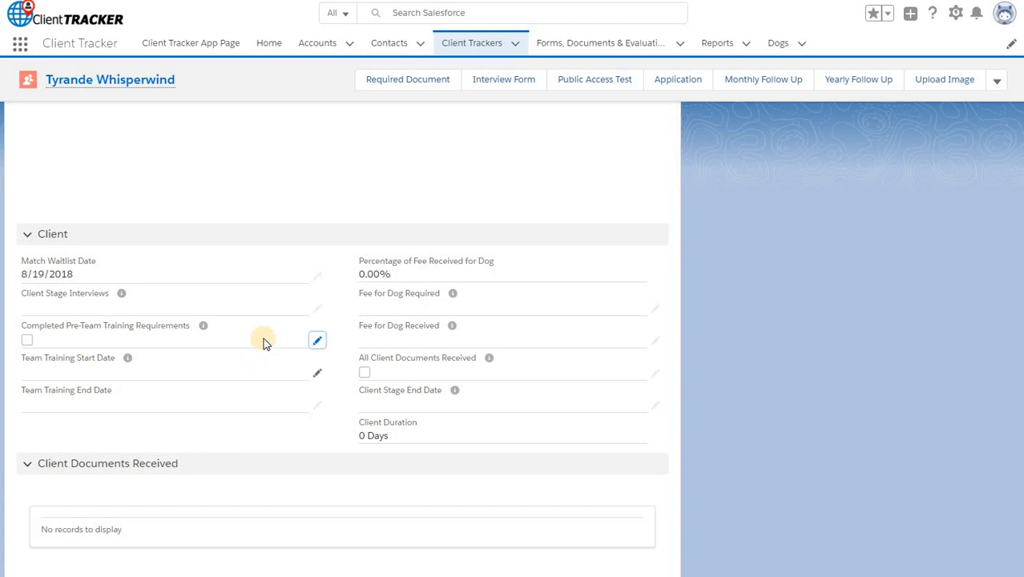
Mark Completed Pre-Team Training Requirements in the tracker record's Client section and save.
{"action": "left_click", "coordinate": [319, 343]}
{"action": "scroll", "coordinate": [304, 363], "scroll_direction": "down", "scroll_amount": 2}
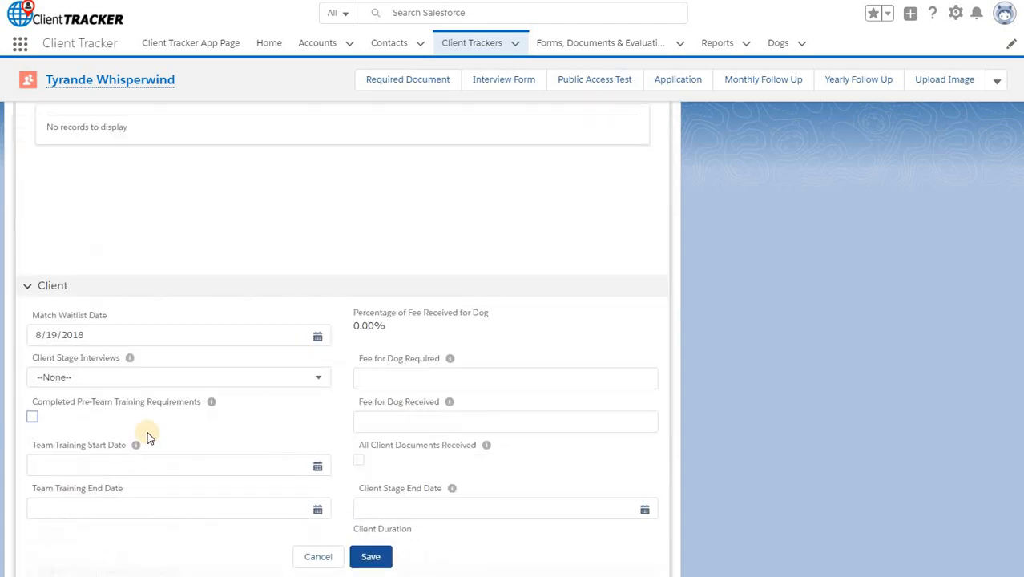
{"action": "left_click", "coordinate": [32, 418]}
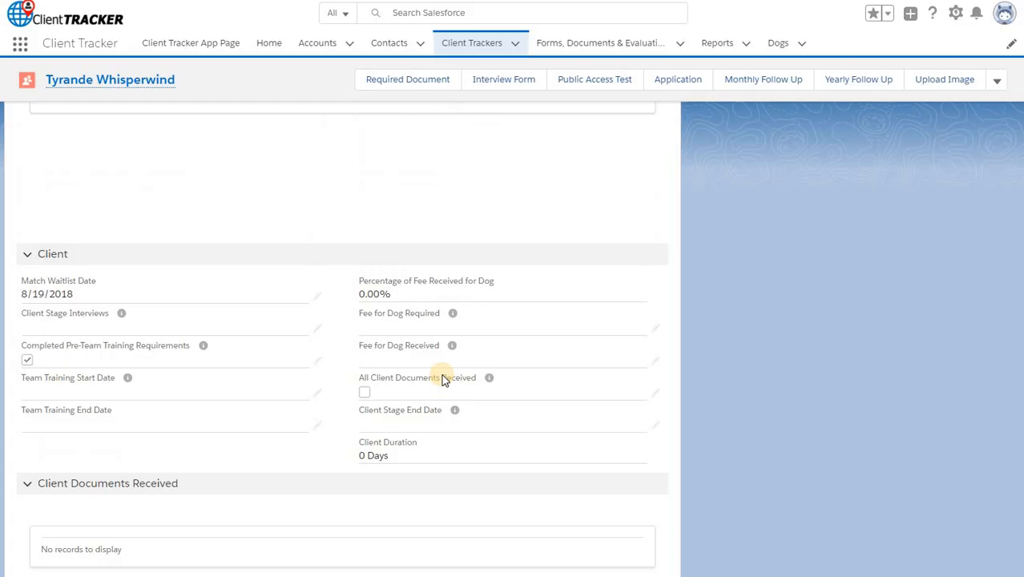
Check the tracker record's Stage and Status, and return to the Team Training Start Date field in the Client section.
{"action": "scroll", "coordinate": [442, 375], "scroll_direction": "up", "scroll_amount": 10}
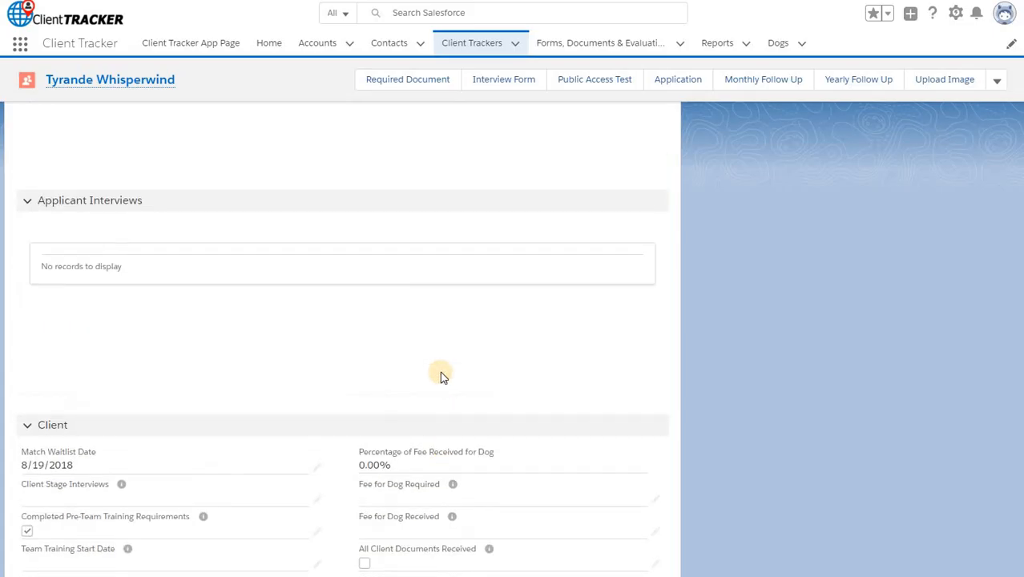
{"action": "scroll", "coordinate": [442, 373], "scroll_direction": "up", "scroll_amount": 3}
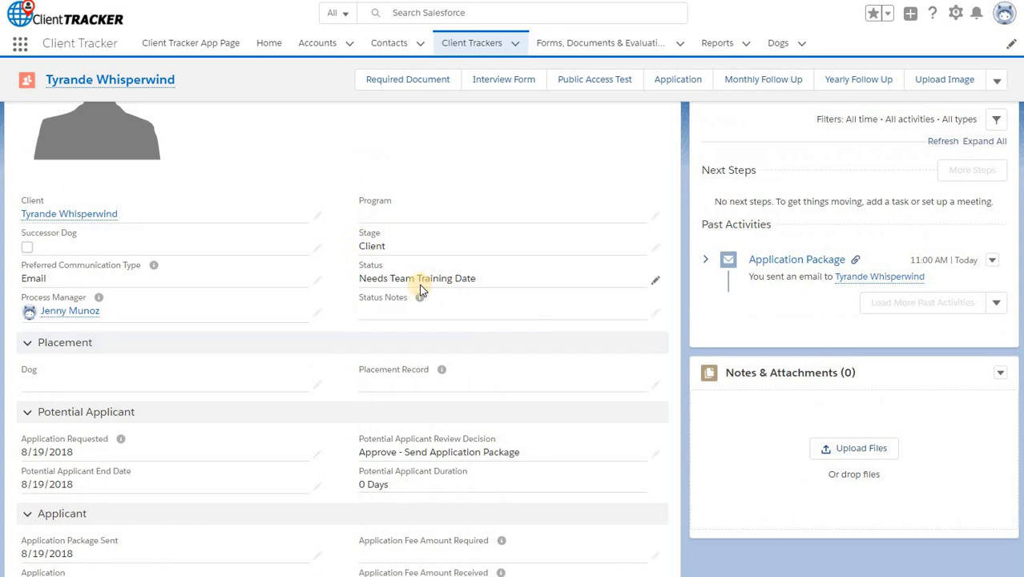
{"action": "scroll", "coordinate": [350, 268], "scroll_direction": "down", "scroll_amount": 7}
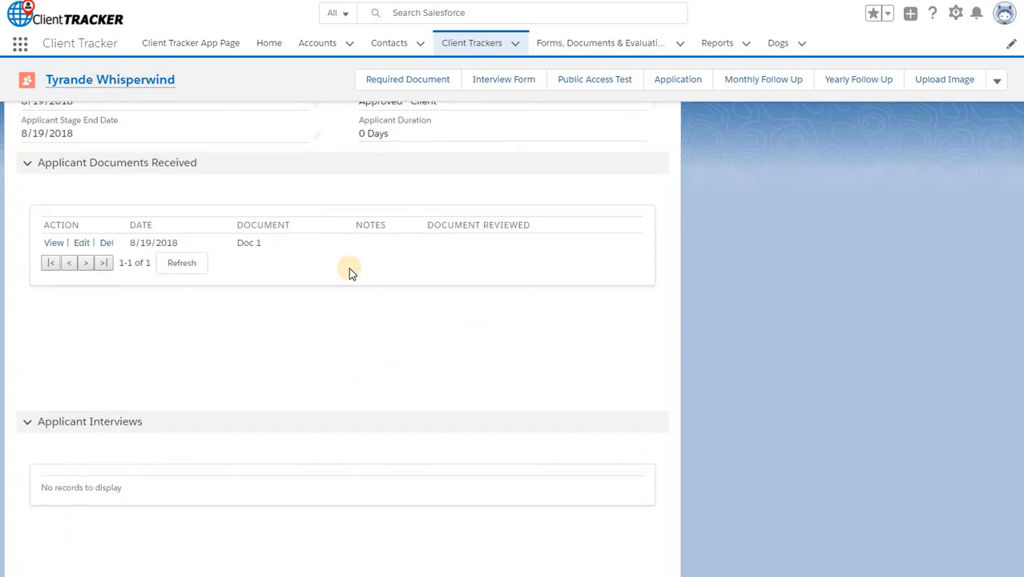
{"action": "scroll", "coordinate": [349, 268], "scroll_direction": "down", "scroll_amount": 6}
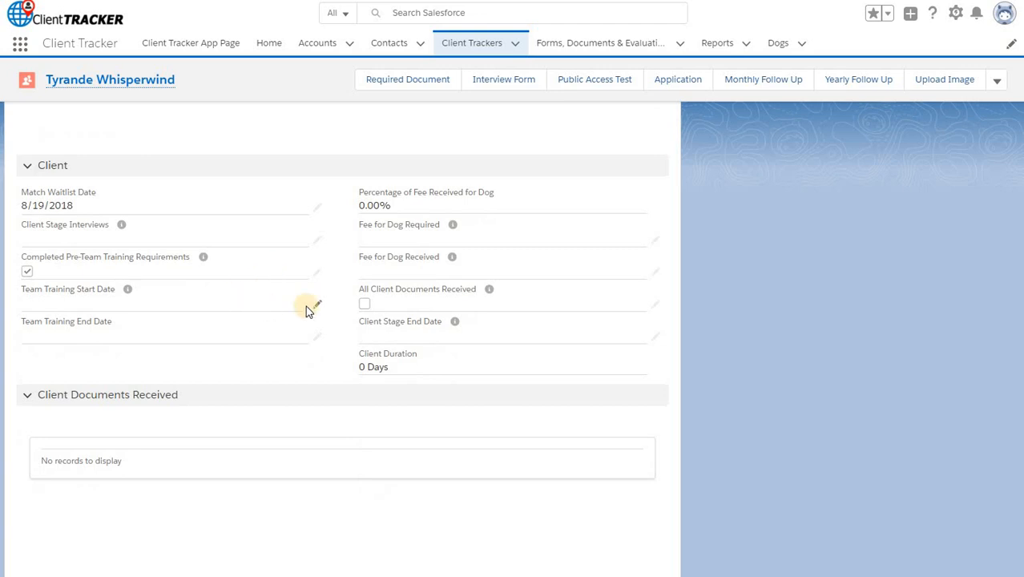
Set the Team Training Start Date in the tracker record's Client section to 8/21/2018 and save.
{"action": "left_click", "coordinate": [319, 305]}
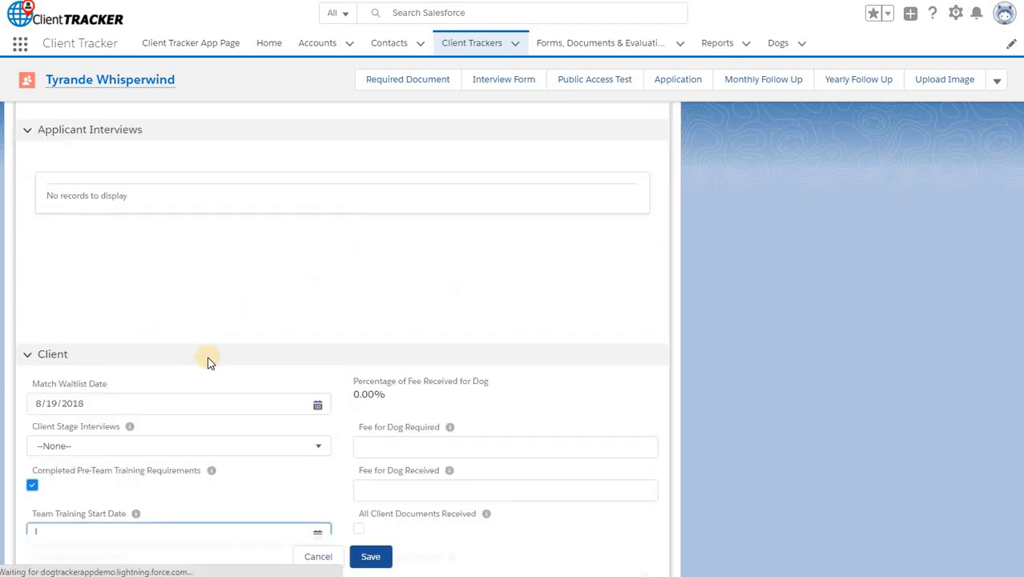
{"action": "left_click", "coordinate": [167, 336]}
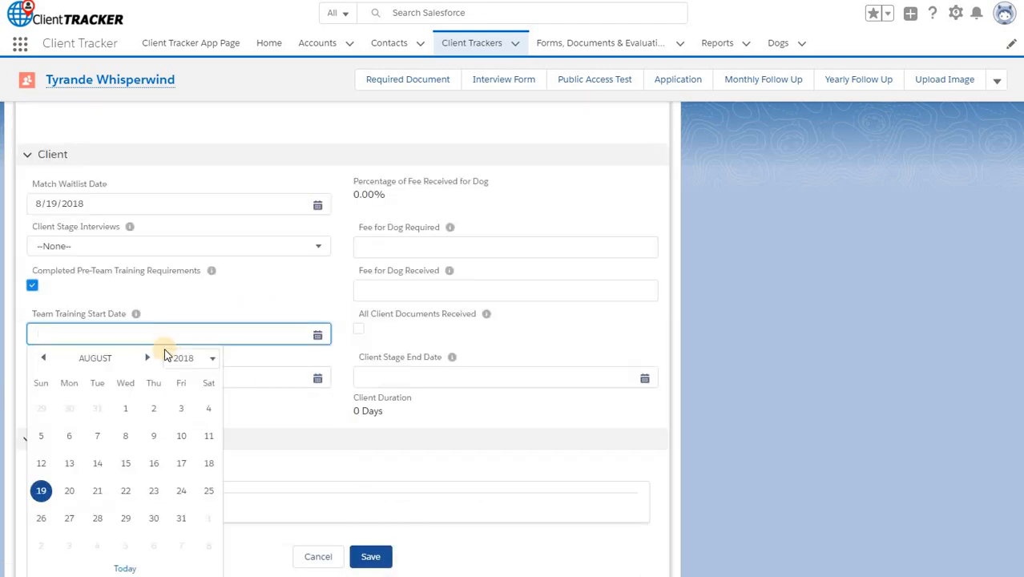
{"action": "left_click", "coordinate": [96, 492]}
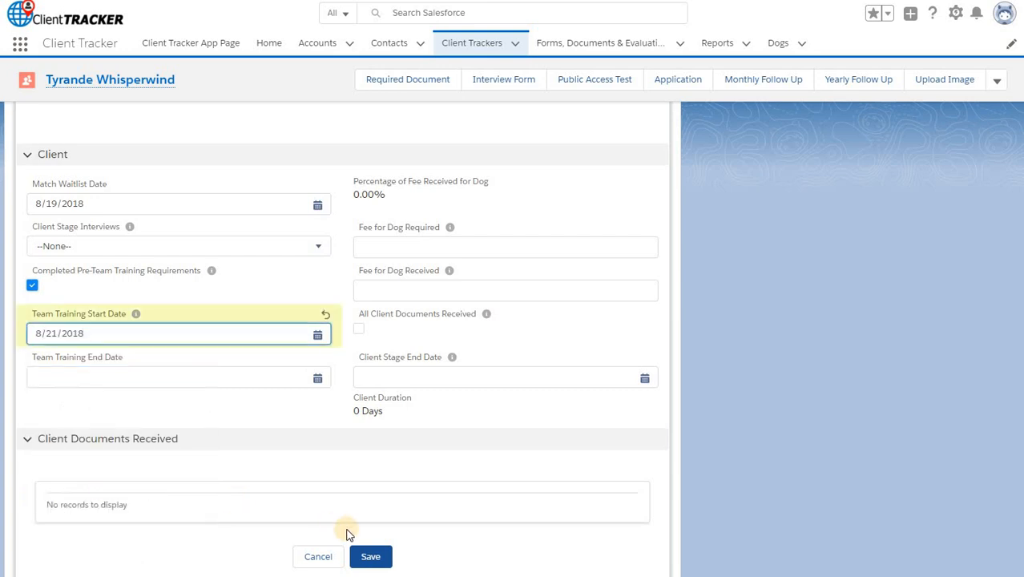
{"action": "left_click", "coordinate": [371, 557]}
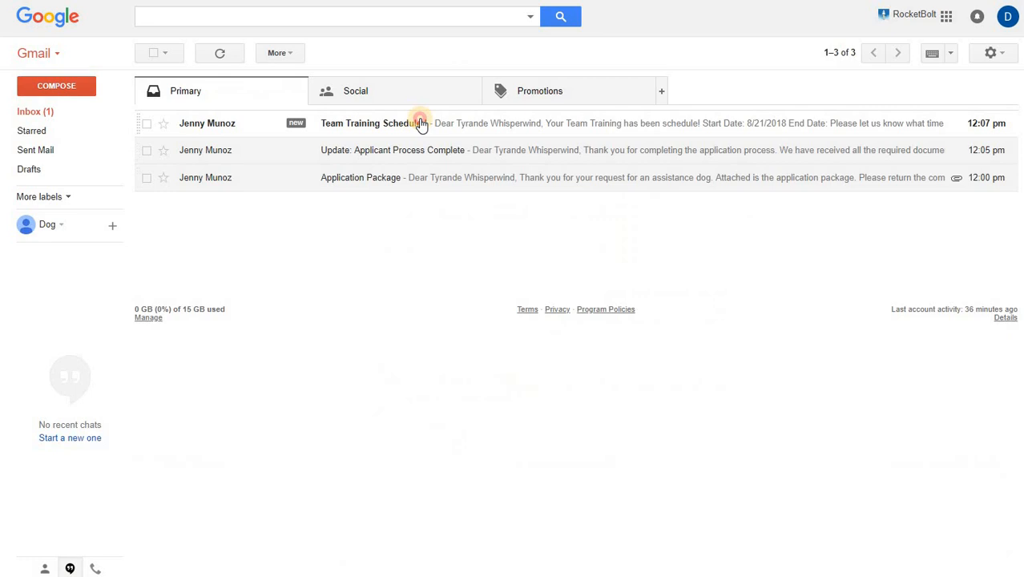
Switch to Gmail to view the newest Team Training e-mail, and check the tracker record's Stage and Status back in Salesforce.
{"action": "left_click", "coordinate": [421, 124]}
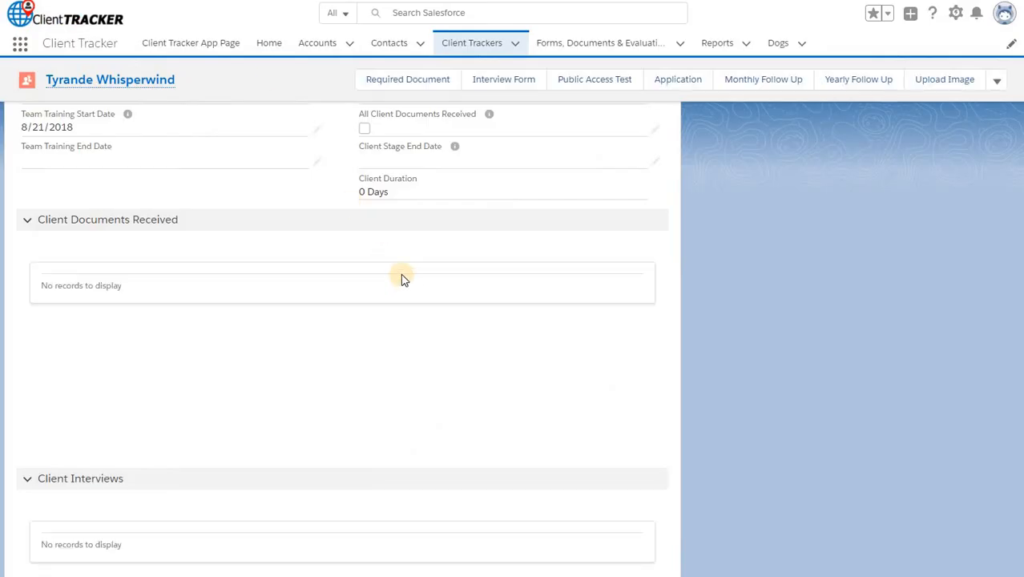
{"action": "scroll", "coordinate": [401, 277], "scroll_direction": "up", "scroll_amount": 10}
{"action": "scroll", "coordinate": [402, 281], "scroll_direction": "up", "scroll_amount": 8}
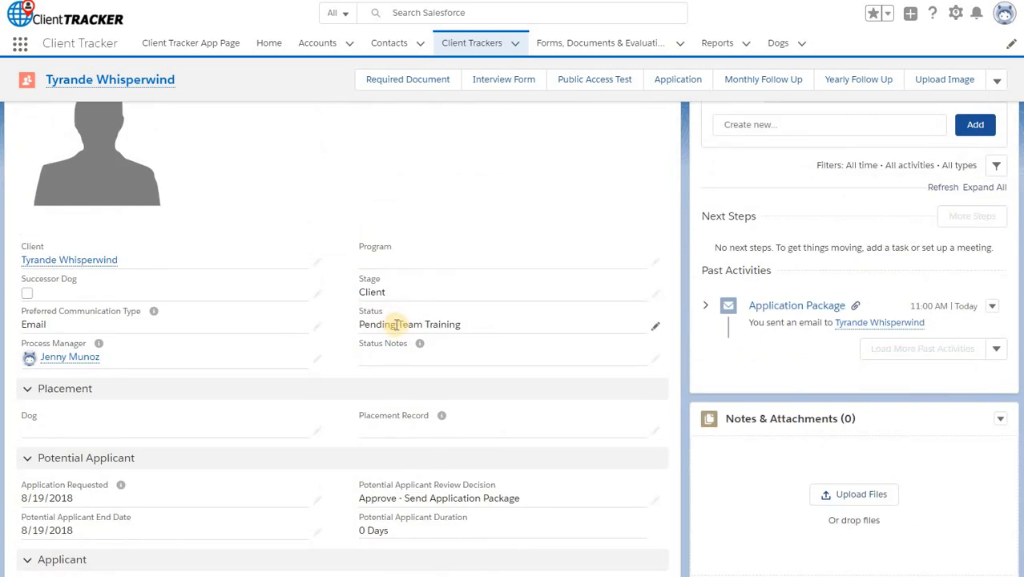
Start a new Public Access Test from the tracker record for the dog Nazboo with the test status Completed.
{"action": "scroll", "coordinate": [397, 325], "scroll_direction": "down", "scroll_amount": 15}
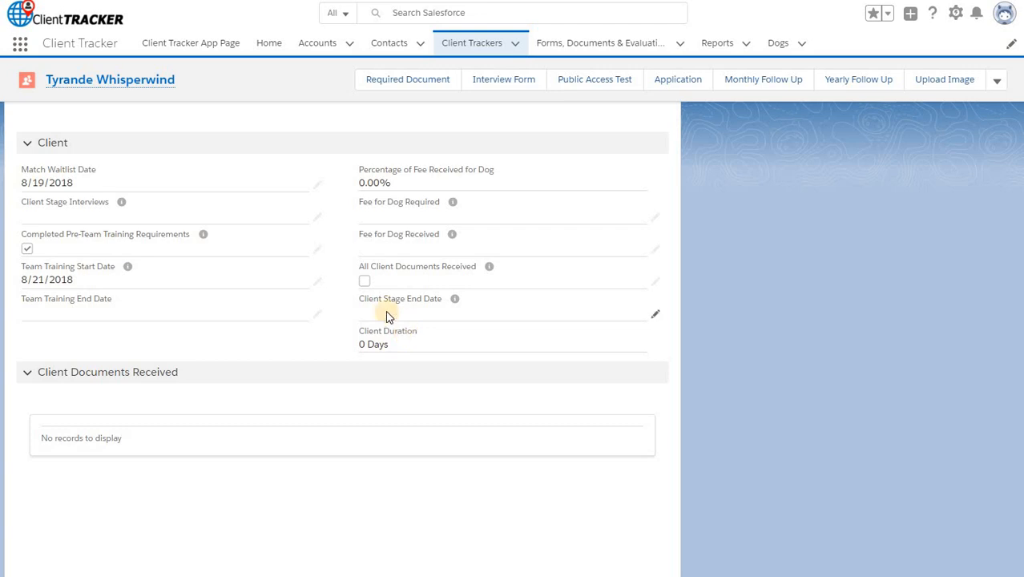
{"action": "left_click", "coordinate": [577, 79]}
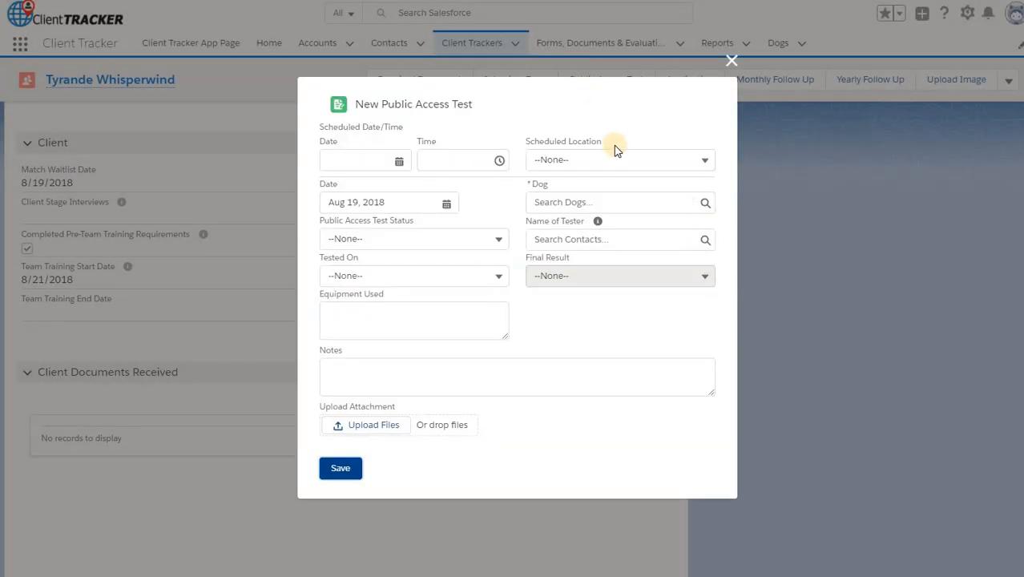
{"action": "left_click", "coordinate": [573, 202]}
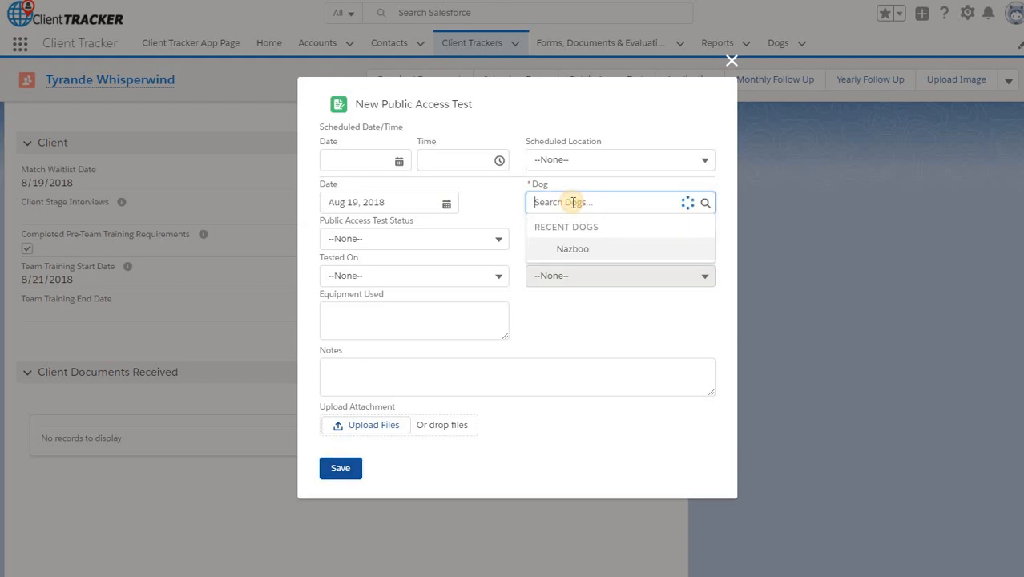
{"action": "left_click", "coordinate": [571, 248]}
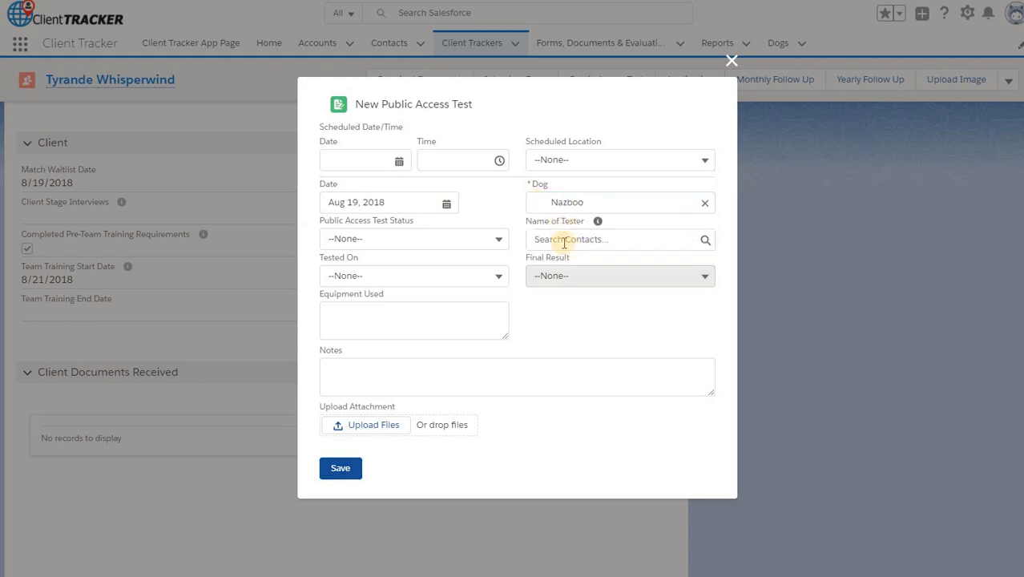
{"action": "left_click", "coordinate": [487, 240]}
{"action": "left_click", "coordinate": [498, 240]}
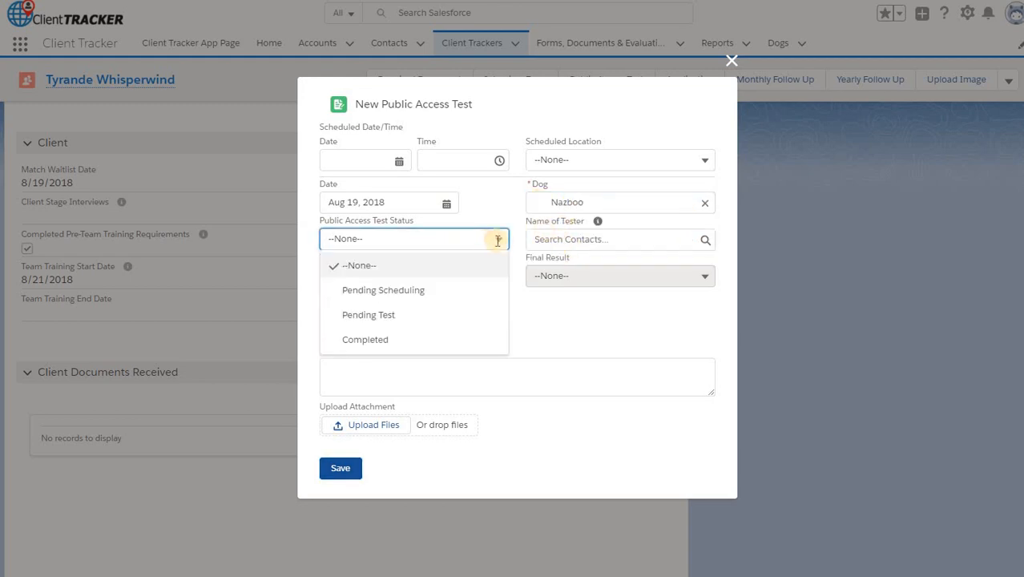
{"action": "left_click", "coordinate": [438, 335]}
Set the Public Access Test's Tested On to Placement and its Final Result to Pass, and save it.
{"action": "left_click", "coordinate": [492, 272]}
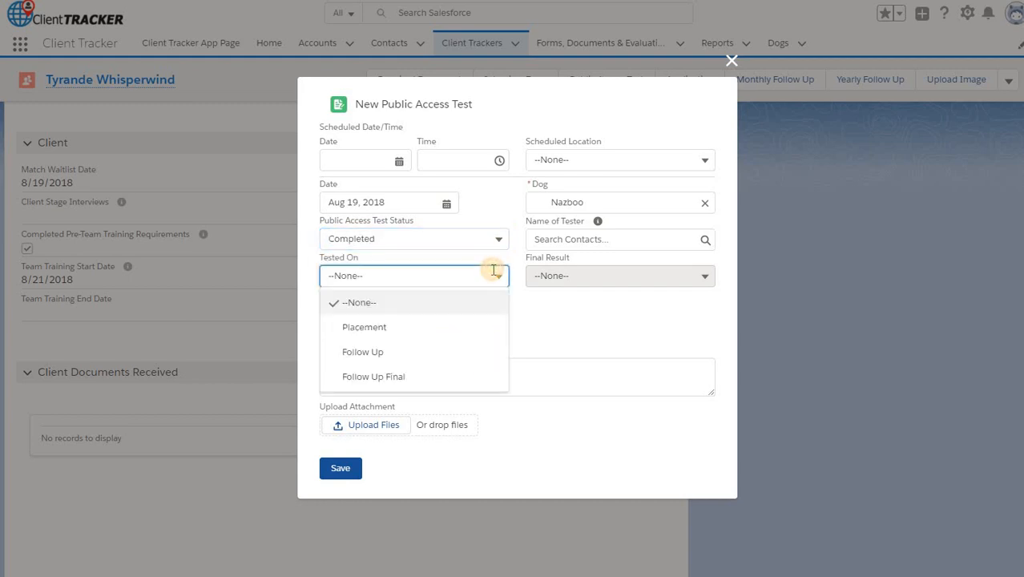
{"action": "left_click", "coordinate": [460, 328]}
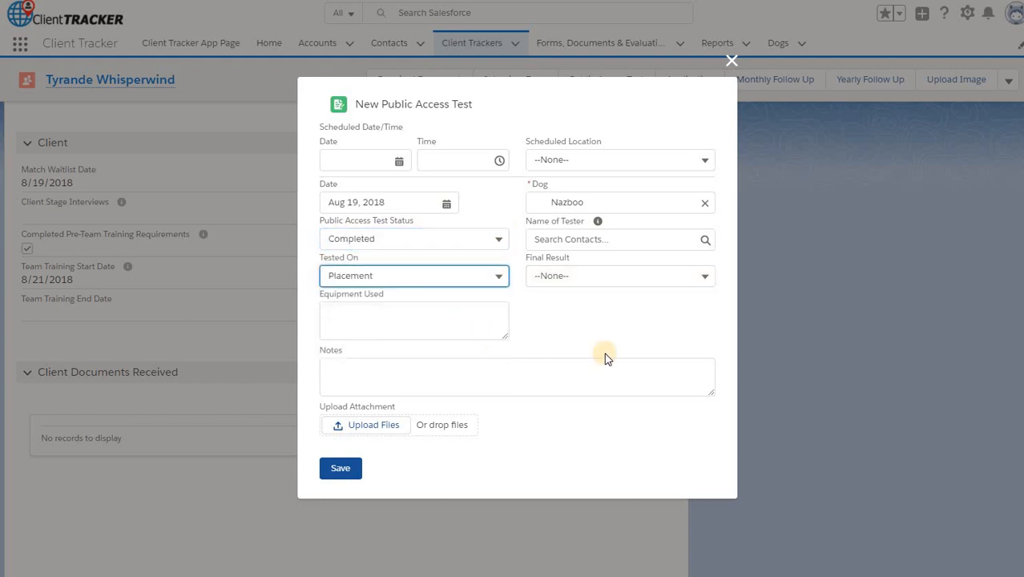
{"action": "left_click", "coordinate": [642, 275]}
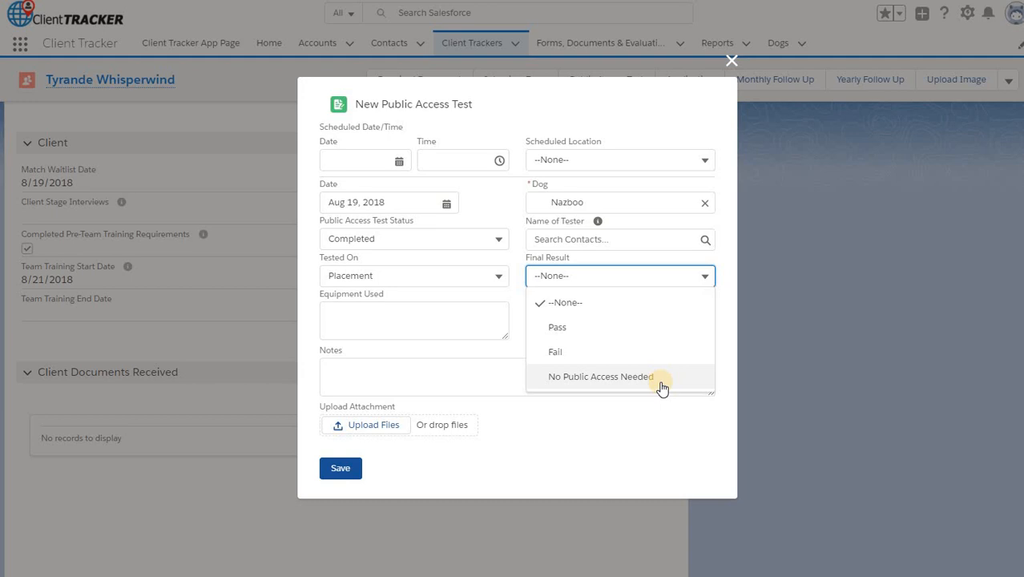
{"action": "left_click", "coordinate": [635, 332]}
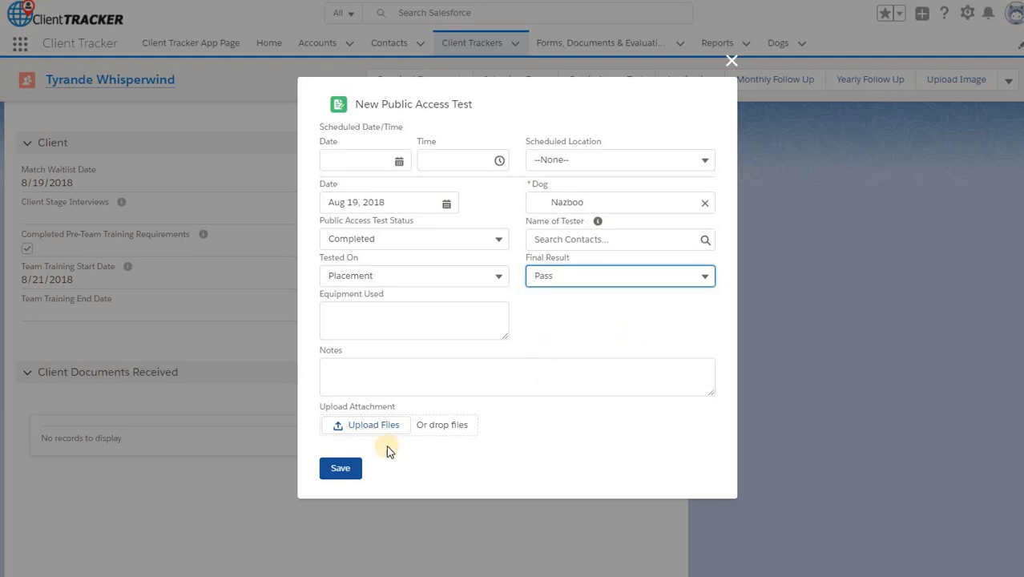
{"action": "left_click", "coordinate": [349, 468]}
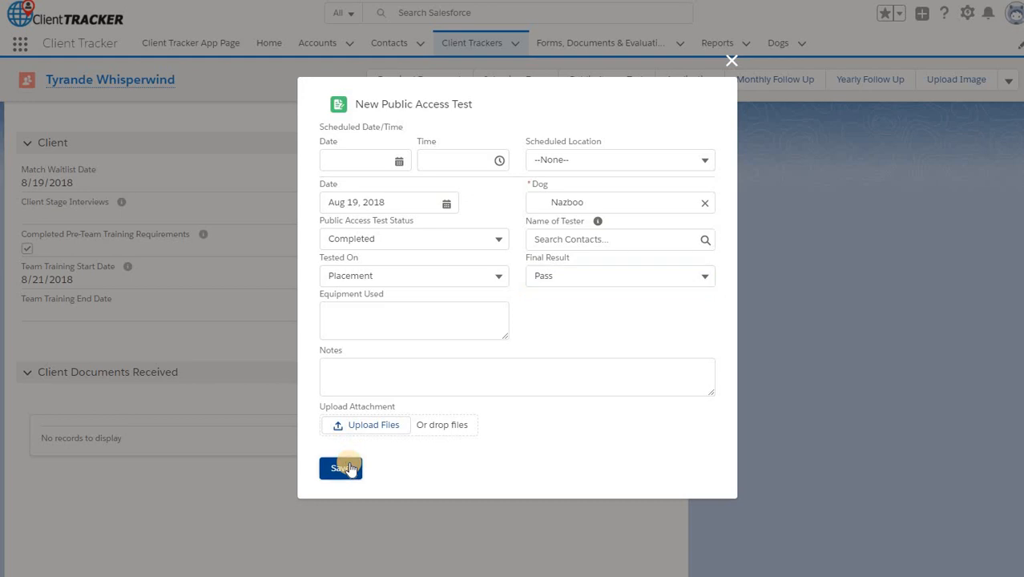
Check the tracker record's Stage and Status, and the Dog and Placement Record in its Placement section.
{"action": "scroll", "coordinate": [357, 461], "scroll_direction": "up", "scroll_amount": 12}
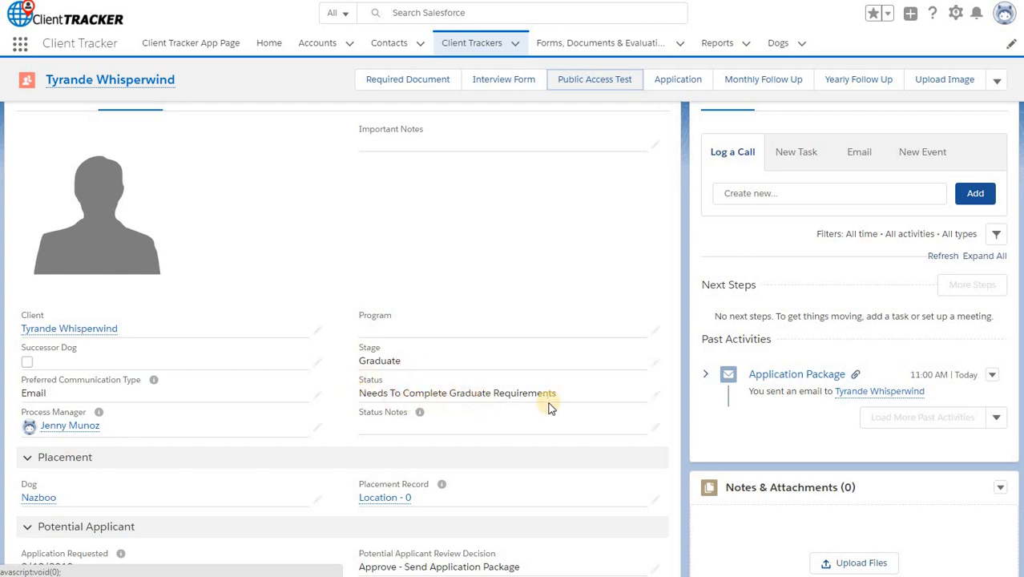
{"action": "scroll", "coordinate": [338, 422], "scroll_direction": "down", "scroll_amount": 1}
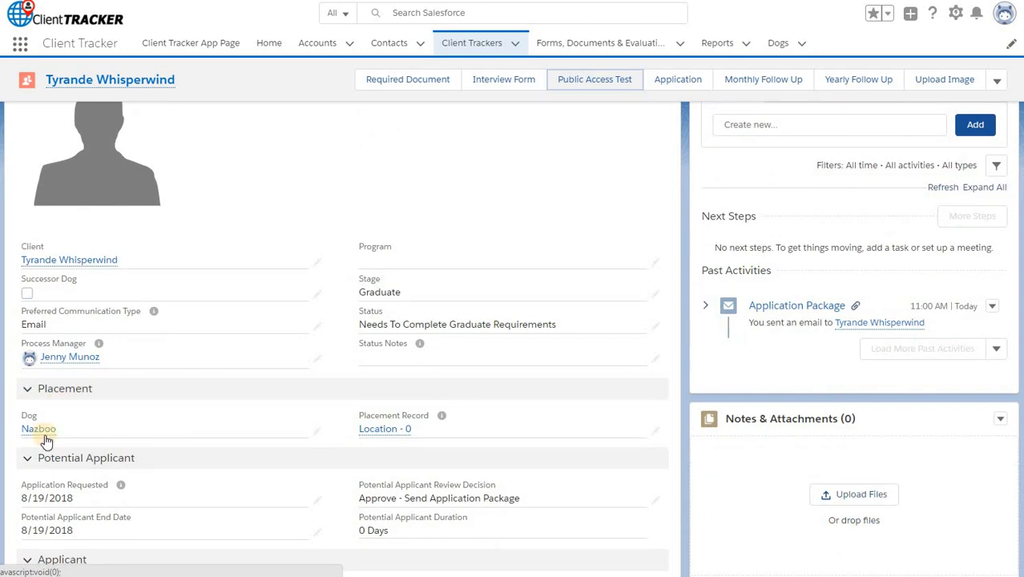
{"action": "mouse_move", "coordinate": [384, 433]}
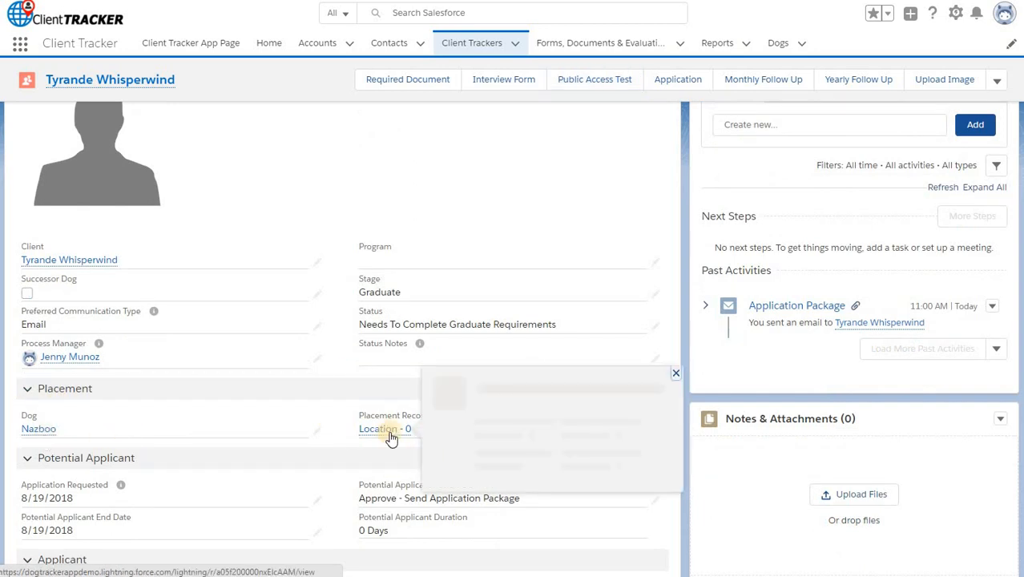
Open Nazboo's dog record, examine its Placed/Teamed section and open the linked client's contact record.
{"action": "left_click", "coordinate": [46, 432]}
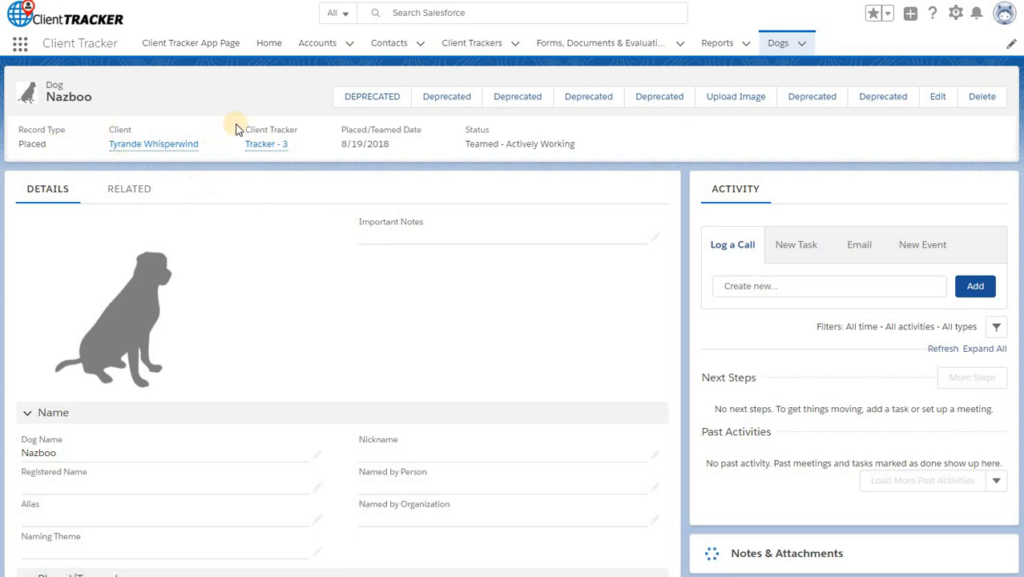
{"action": "scroll", "coordinate": [348, 308], "scroll_direction": "down", "scroll_amount": 3}
{"action": "scroll", "coordinate": [348, 308], "scroll_direction": "down", "scroll_amount": 1}
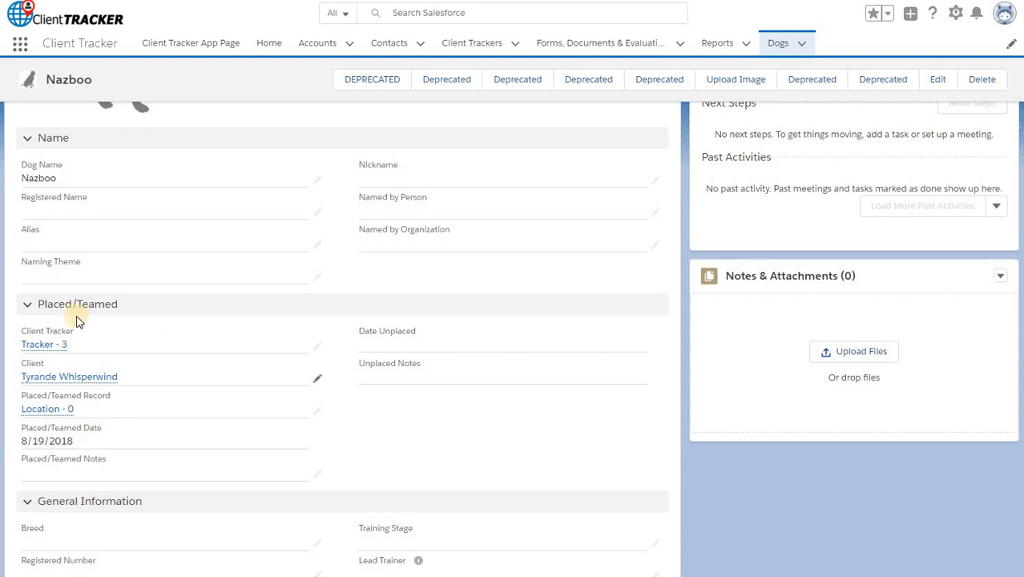
{"action": "left_click", "coordinate": [45, 379]}
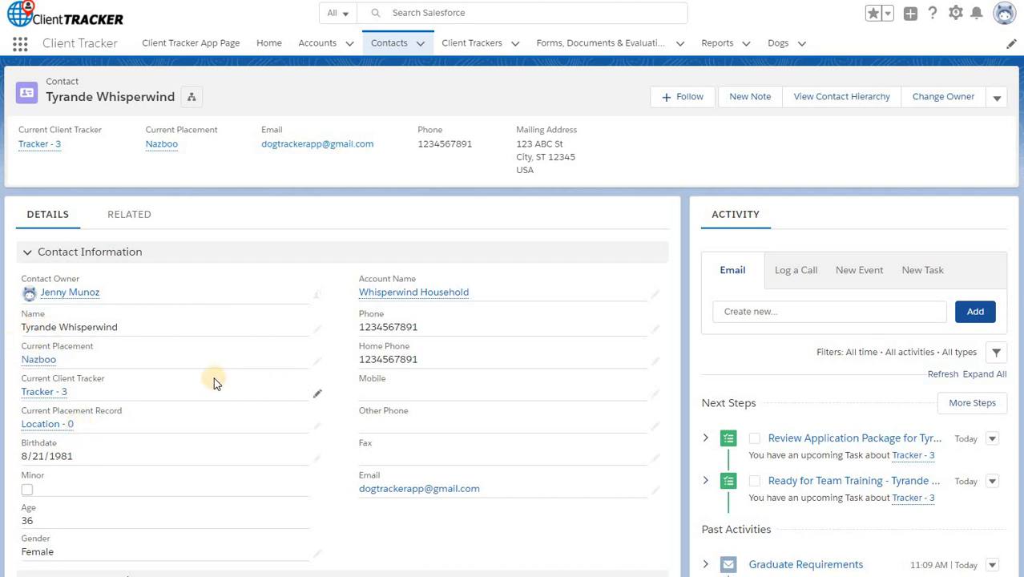
Return to the tracker record through the contact's Current Client Tracker and examine its Graduate section.
{"action": "left_click", "coordinate": [48, 396]}
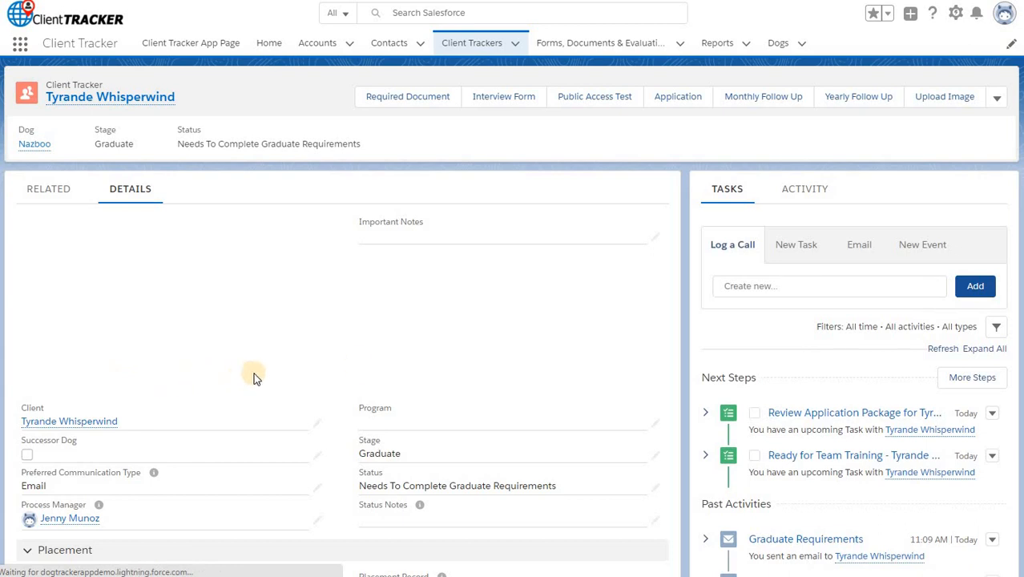
{"action": "scroll", "coordinate": [354, 365], "scroll_direction": "down", "scroll_amount": 2}
{"action": "scroll", "coordinate": [358, 367], "scroll_direction": "down", "scroll_amount": 12}
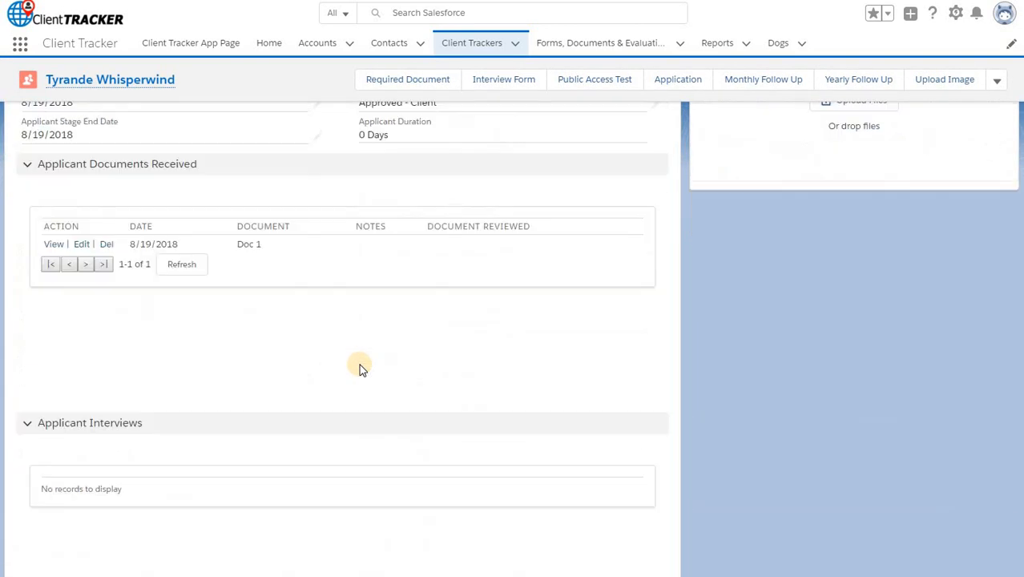
{"action": "scroll", "coordinate": [362, 368], "scroll_direction": "down", "scroll_amount": 7}
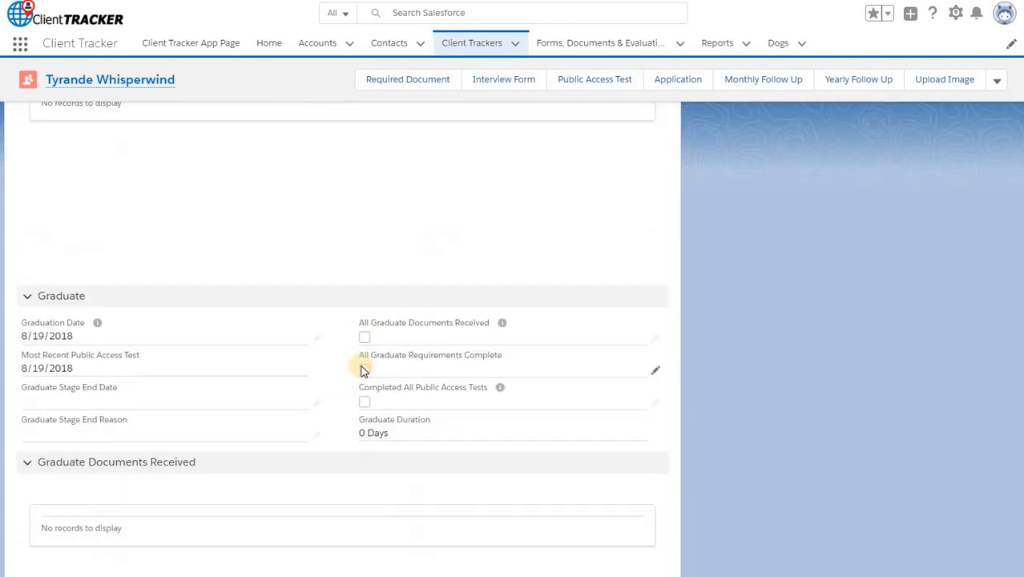
{"action": "scroll", "coordinate": [360, 287], "scroll_direction": "down", "scroll_amount": 2}
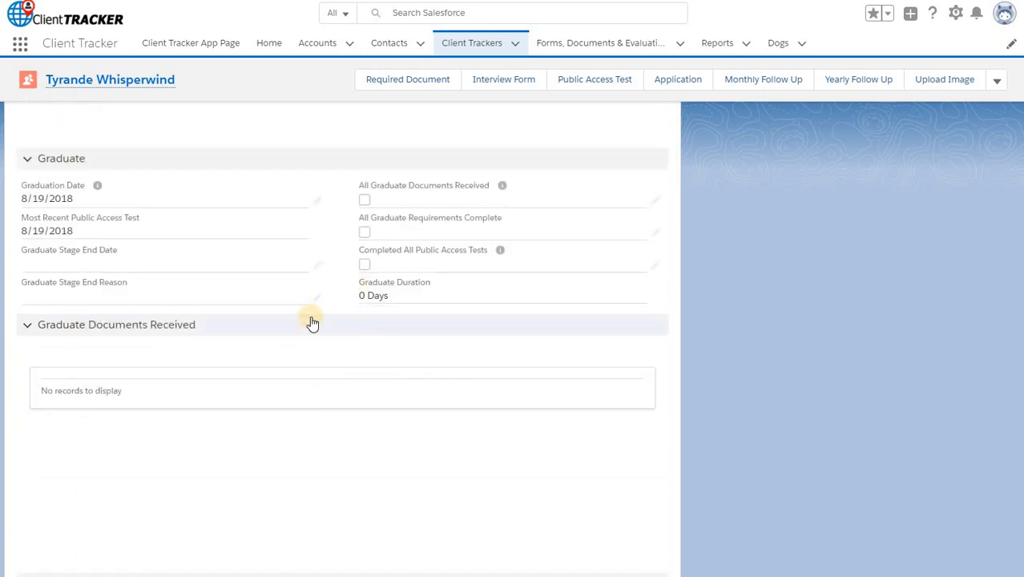
View the New Required Document, New Monthly Follow Up and New Yearly Follow Up forms, closing each without saving.
{"action": "left_click", "coordinate": [429, 82]}
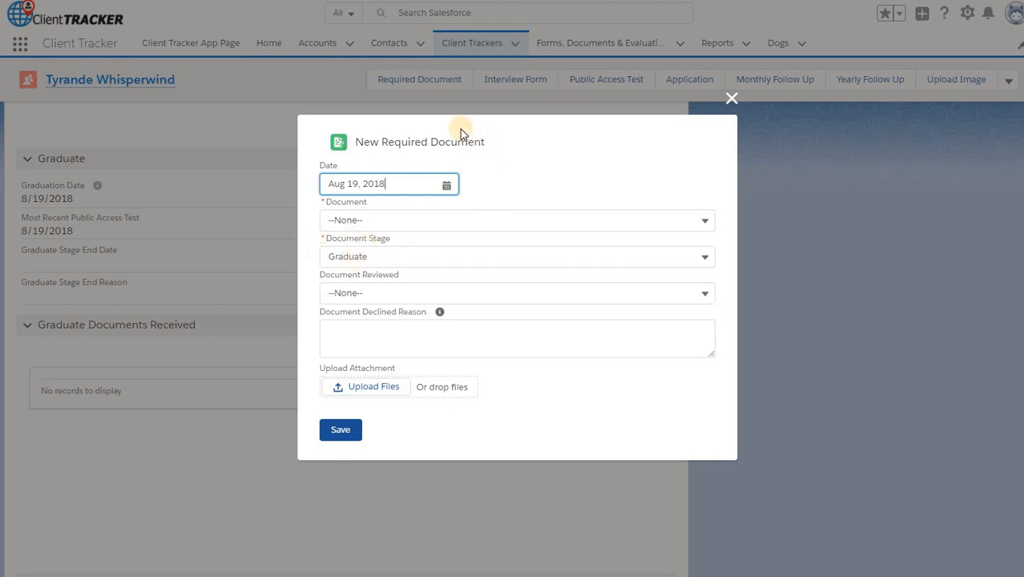
{"action": "left_click", "coordinate": [731, 104]}
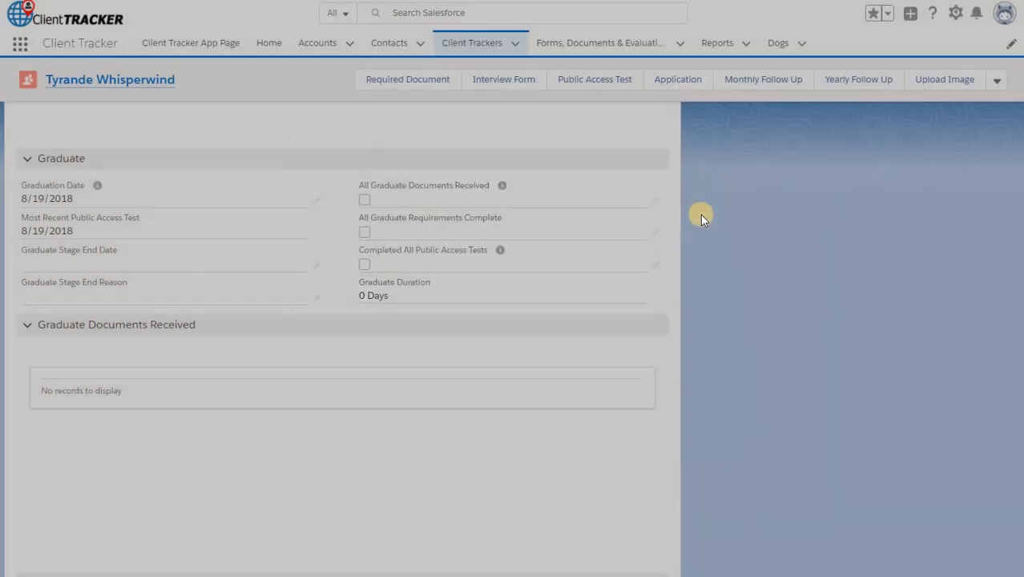
{"action": "left_click", "coordinate": [761, 81]}
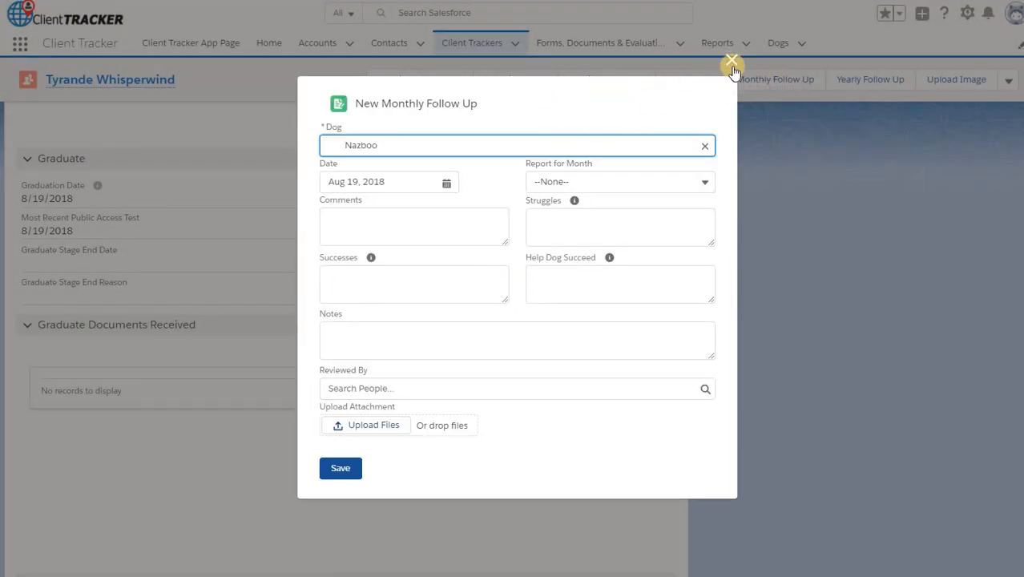
{"action": "left_click", "coordinate": [733, 62]}
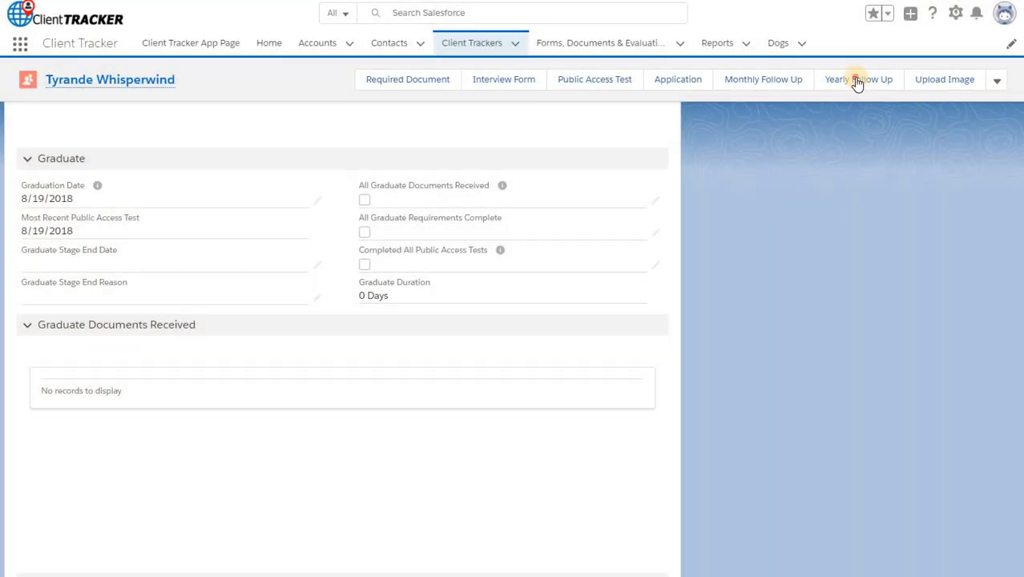
{"action": "left_click", "coordinate": [855, 83]}
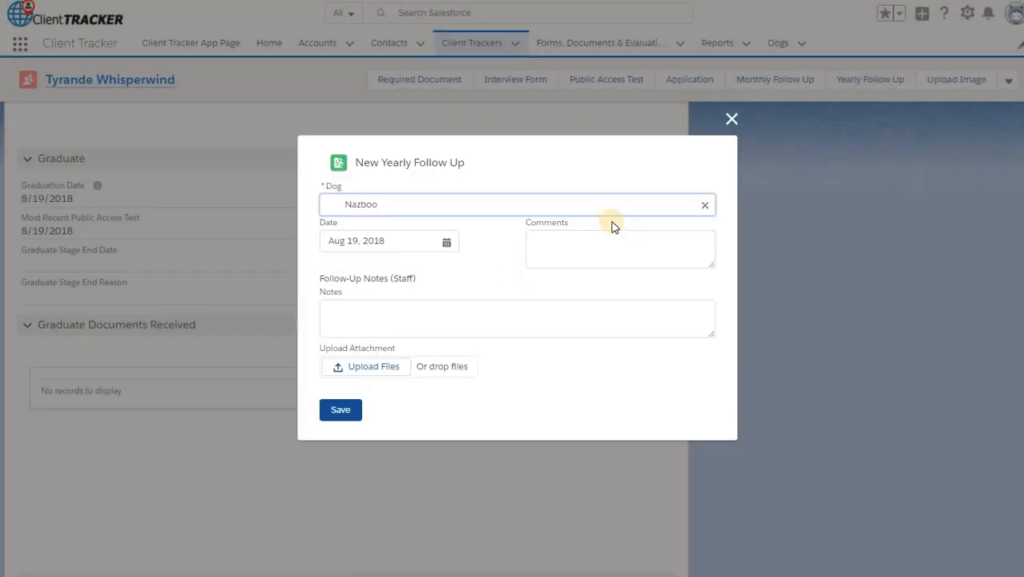
{"action": "left_click", "coordinate": [730, 121]}
Open the tracker's Placement public access test for editing and review its scoring, notes and question sections.
{"action": "scroll", "coordinate": [493, 235], "scroll_direction": "down", "scroll_amount": 10}
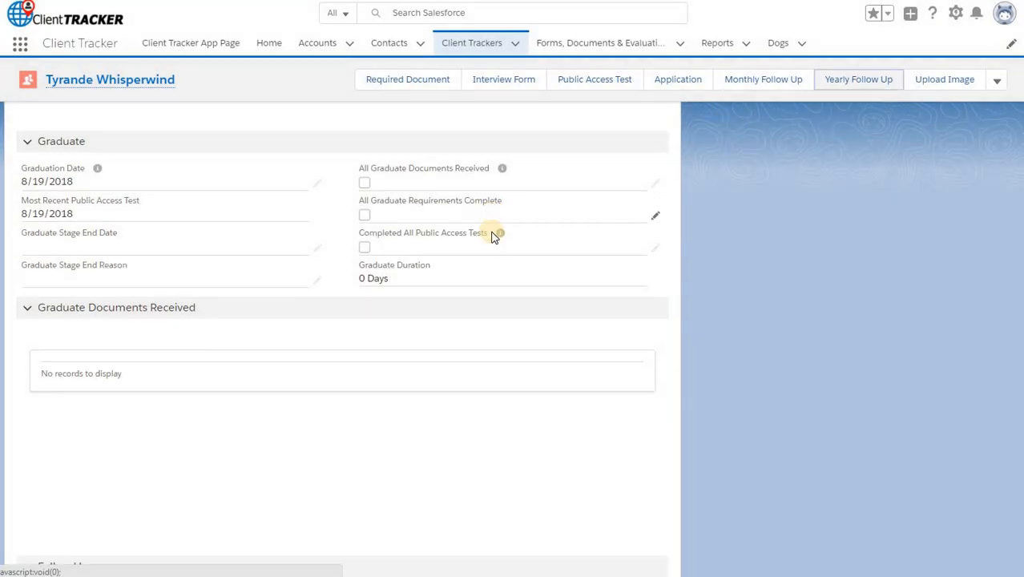
{"action": "scroll", "coordinate": [490, 235], "scroll_direction": "down", "scroll_amount": 3}
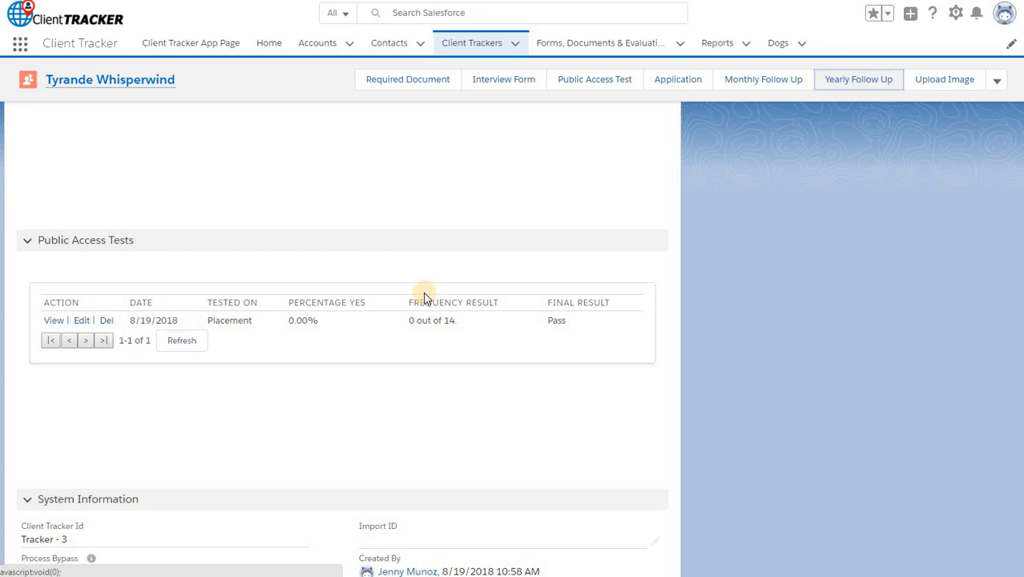
{"action": "left_click", "coordinate": [81, 322]}
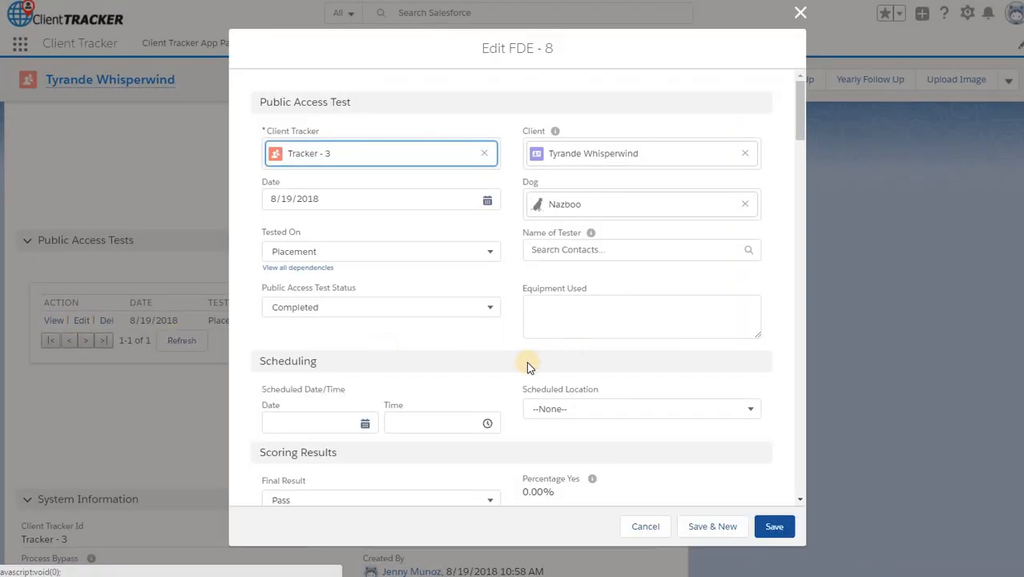
{"action": "scroll", "coordinate": [526, 362], "scroll_direction": "down", "scroll_amount": 5}
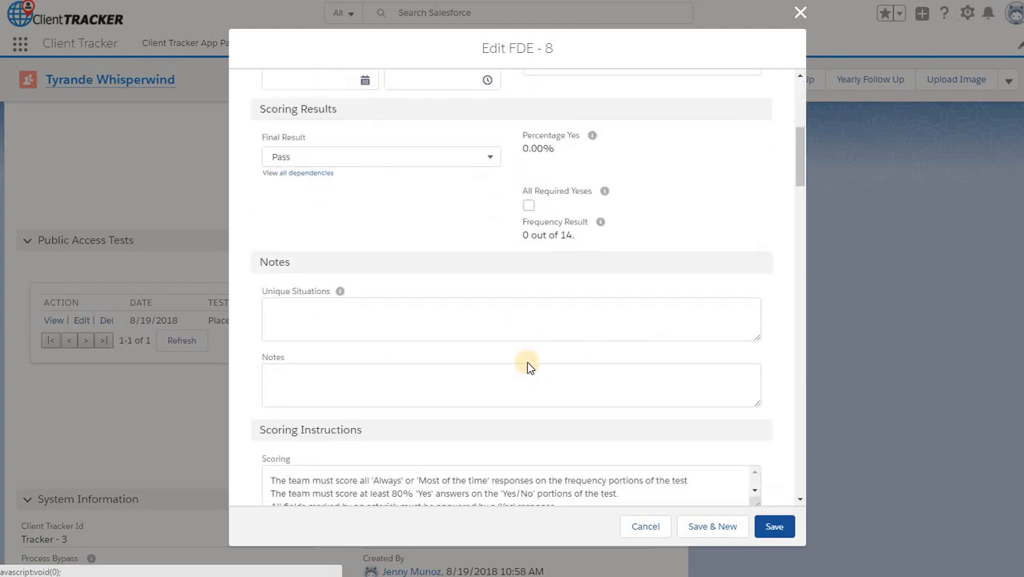
{"action": "scroll", "coordinate": [526, 365], "scroll_direction": "down", "scroll_amount": 5}
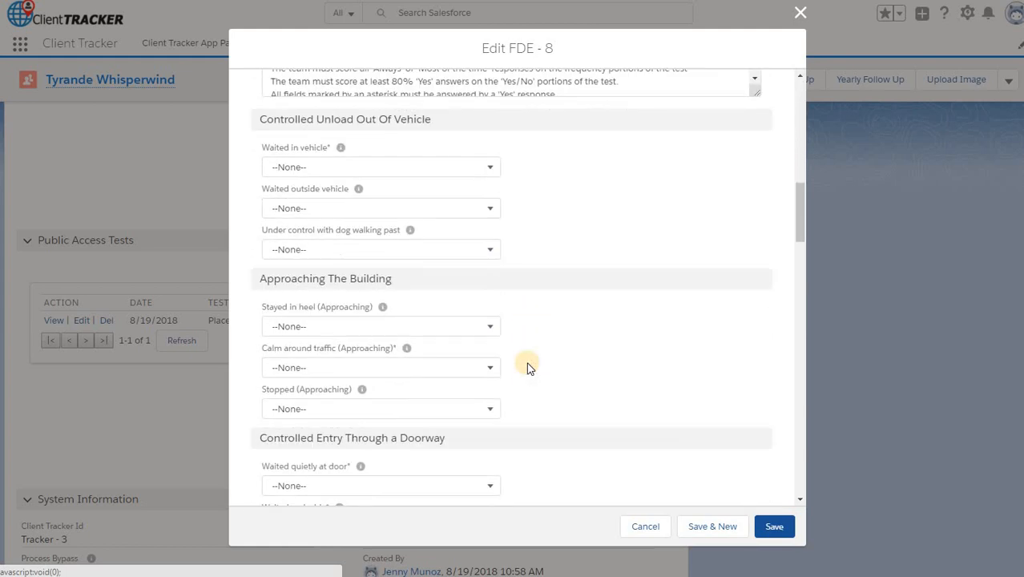
{"action": "scroll", "coordinate": [527, 368], "scroll_direction": "down", "scroll_amount": 3}
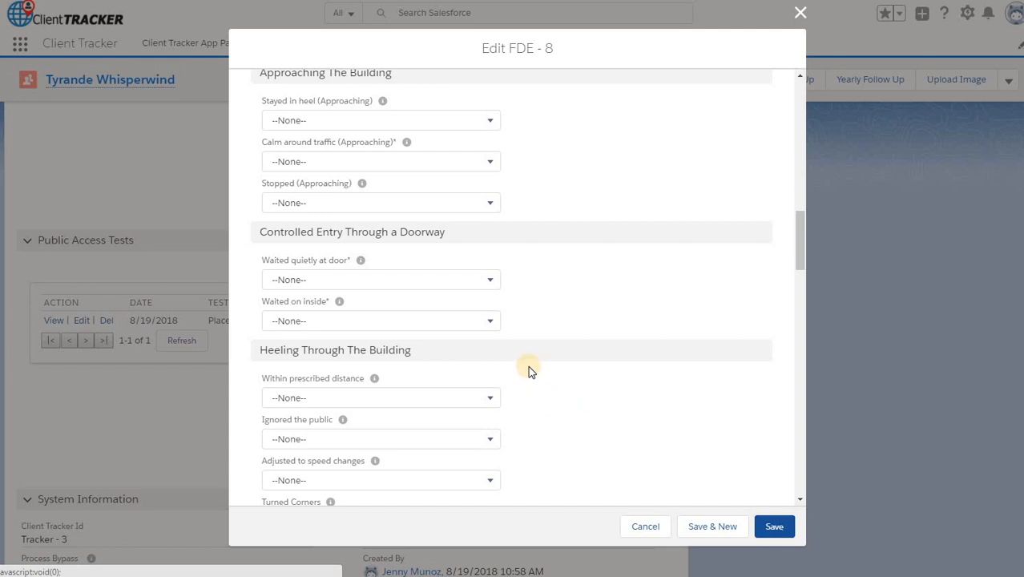
Answer Stayed in heel (Approaching) with Most of the time and Waited outside vehicle with Yes, and save the public access test.
{"action": "scroll", "coordinate": [415, 325], "scroll_direction": "up", "scroll_amount": 3}
{"action": "left_click", "coordinate": [405, 327]}
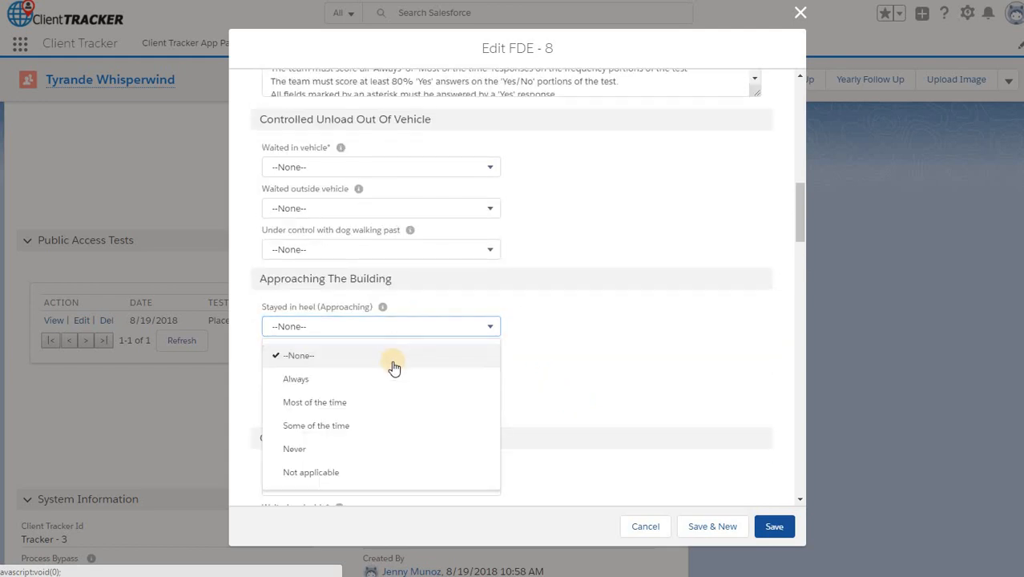
{"action": "left_click", "coordinate": [381, 402]}
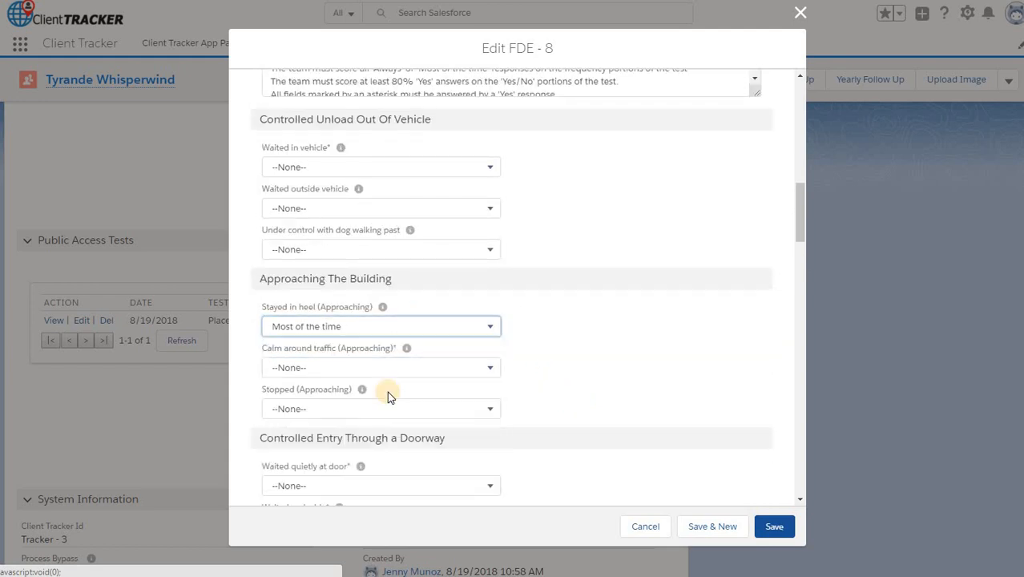
{"action": "left_click", "coordinate": [466, 211]}
{"action": "left_click", "coordinate": [435, 259]}
{"action": "left_click", "coordinate": [792, 530]}
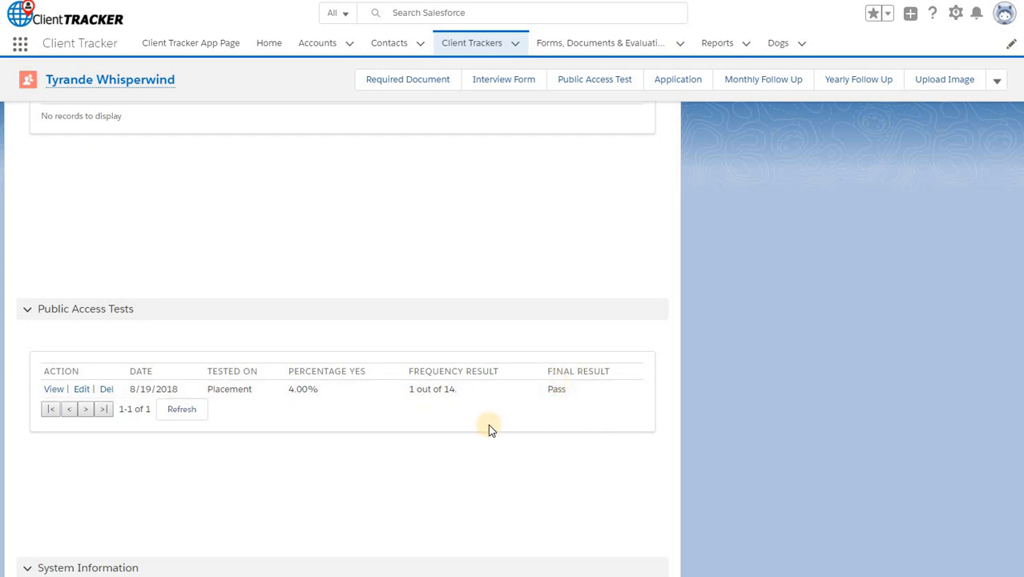
{"action": "scroll", "coordinate": [458, 345], "scroll_direction": "down", "scroll_amount": 5}
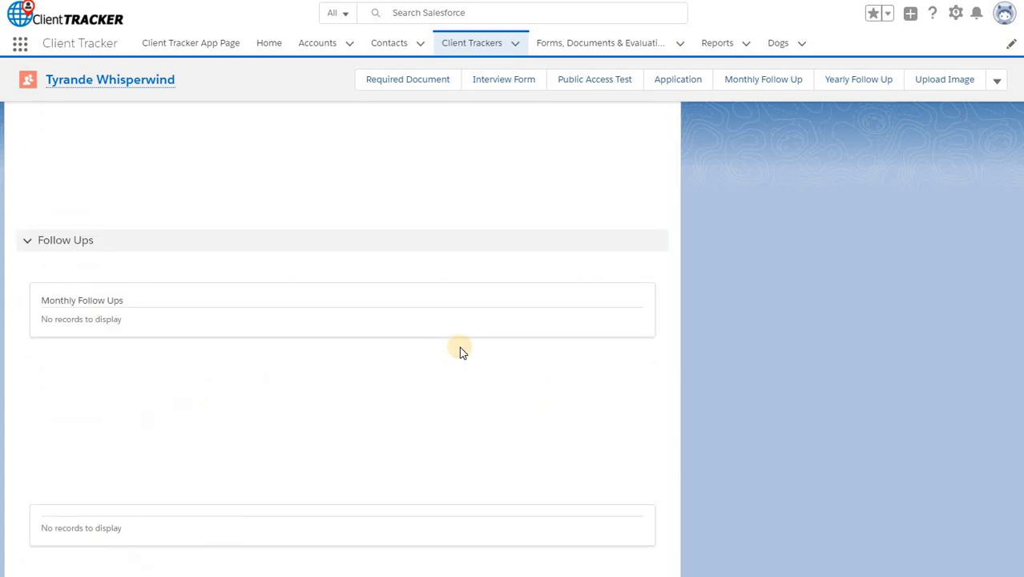